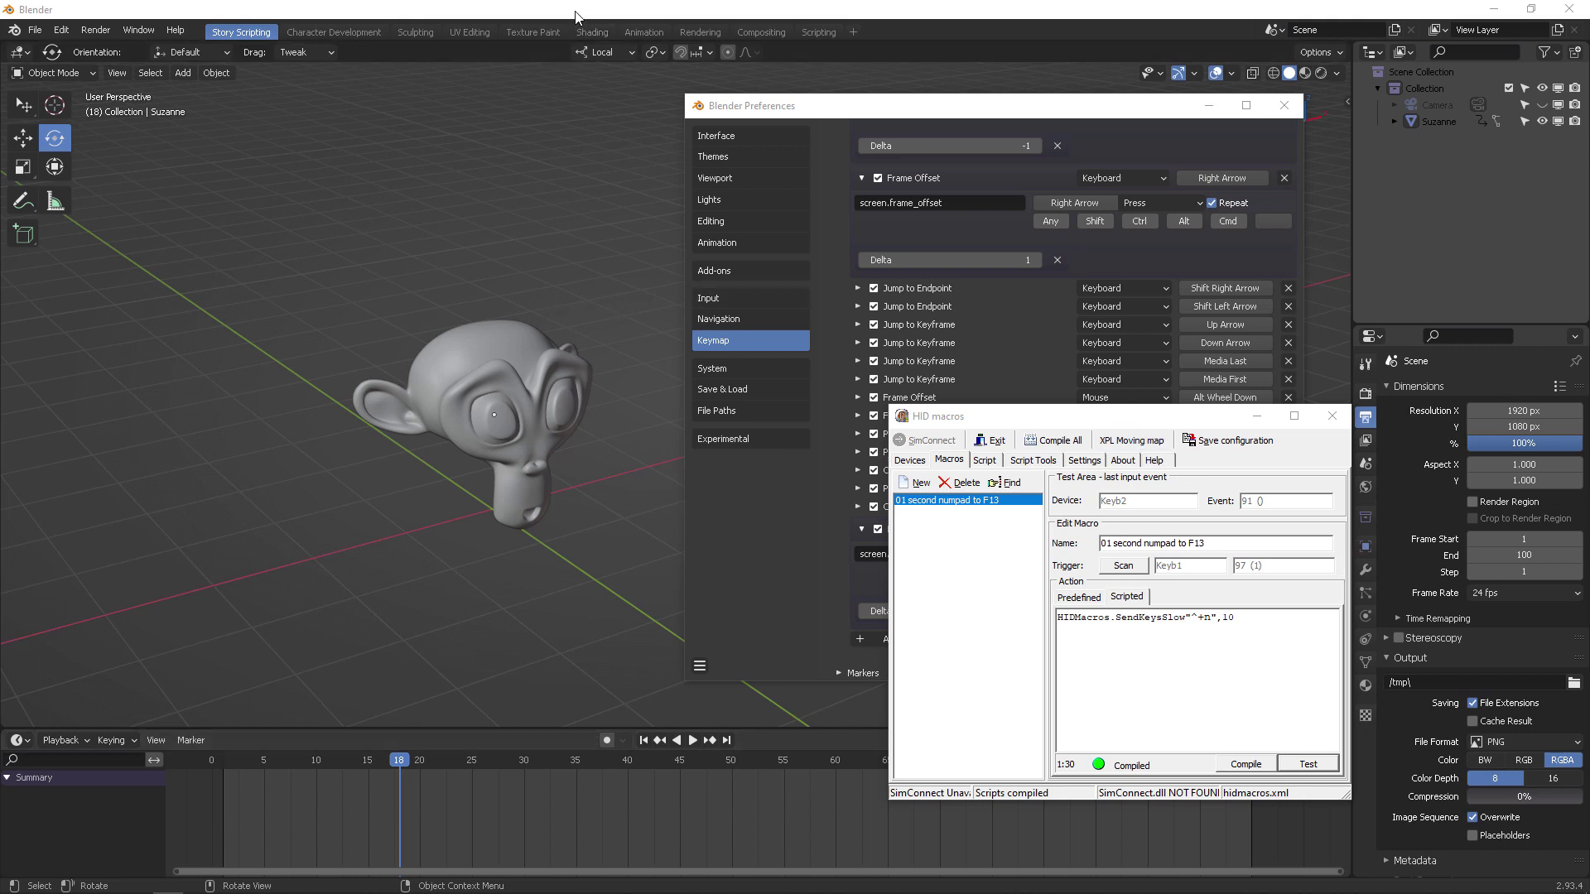
- Show Suzanne's modifier properties, dismissing the Add Modifier list without adding any modifier
{"action": "left_click", "coordinate": [552, 296]}
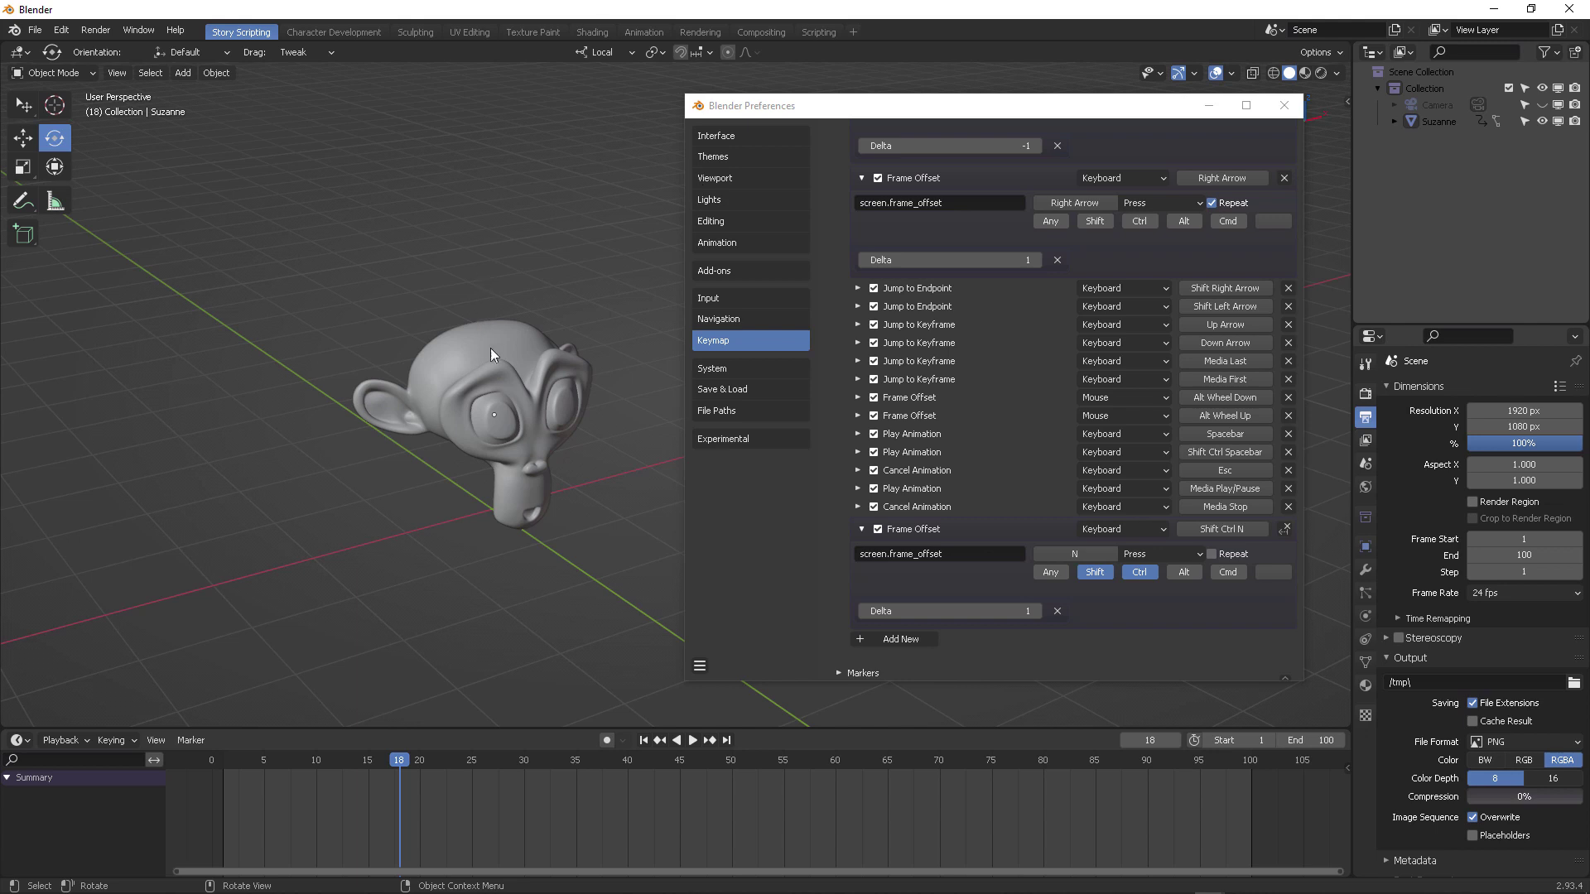
{"action": "left_click", "coordinate": [1362, 571]}
{"action": "left_click", "coordinate": [1435, 393]}
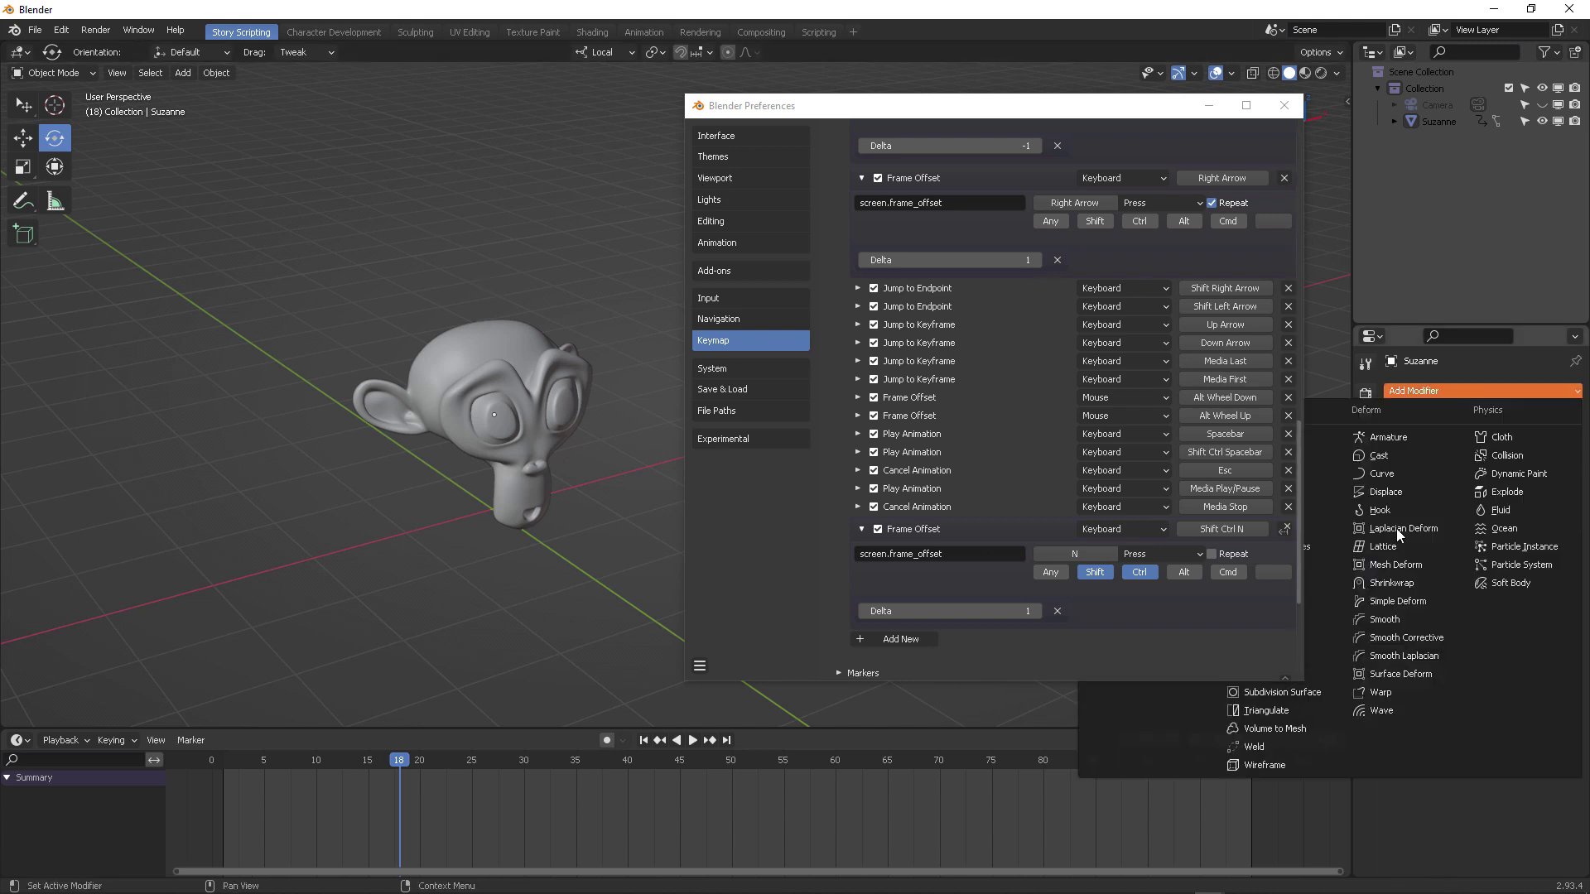
{"action": "left_click", "coordinate": [1438, 400]}
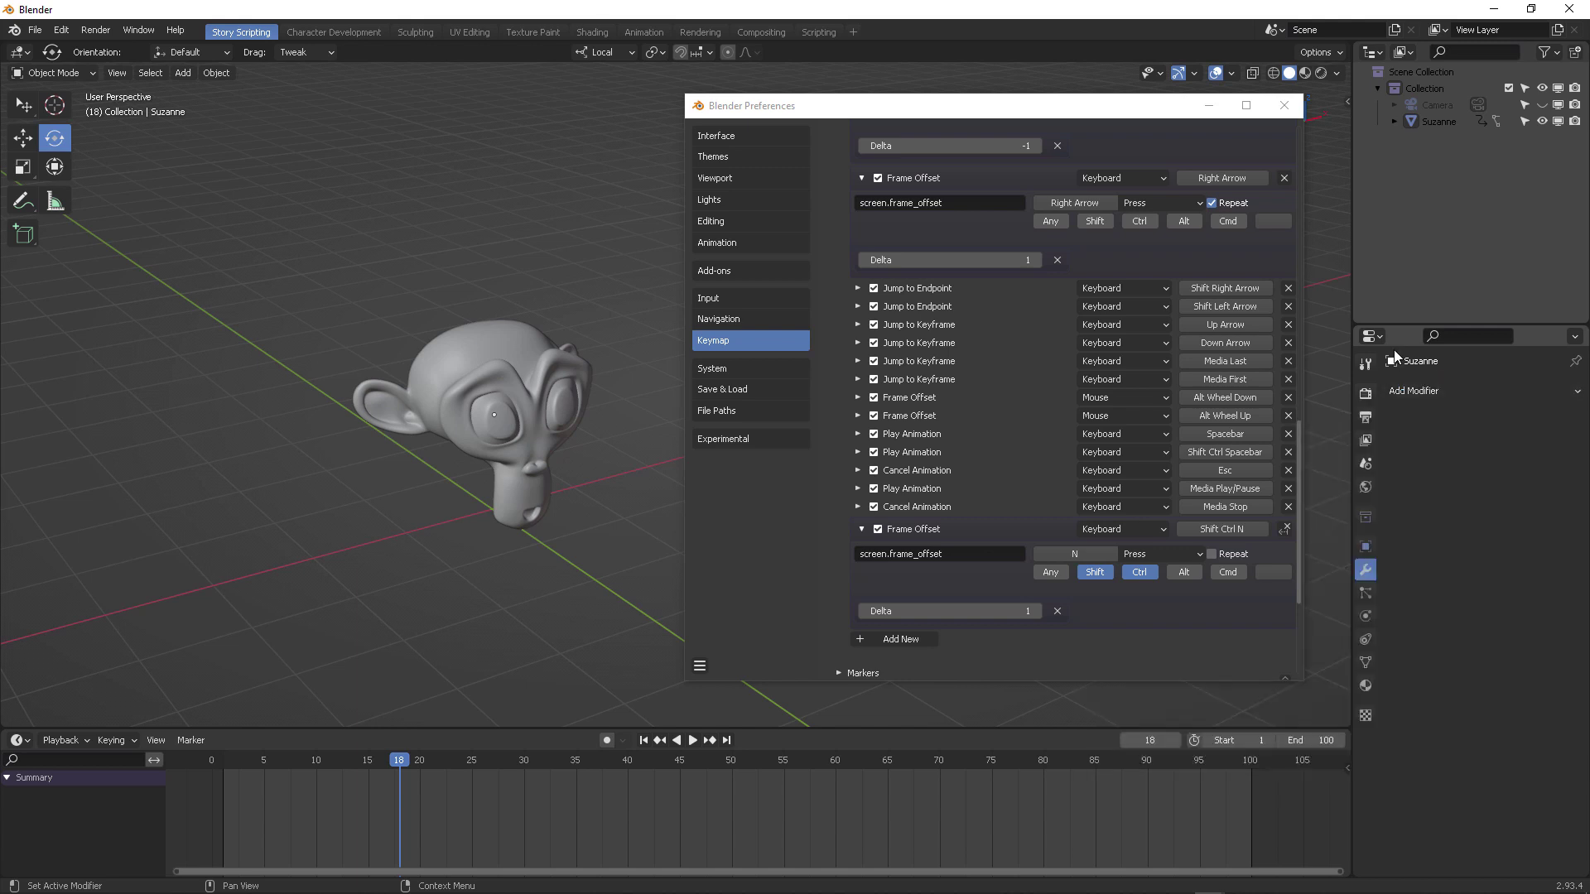
{"action": "left_click", "coordinate": [1439, 391]}
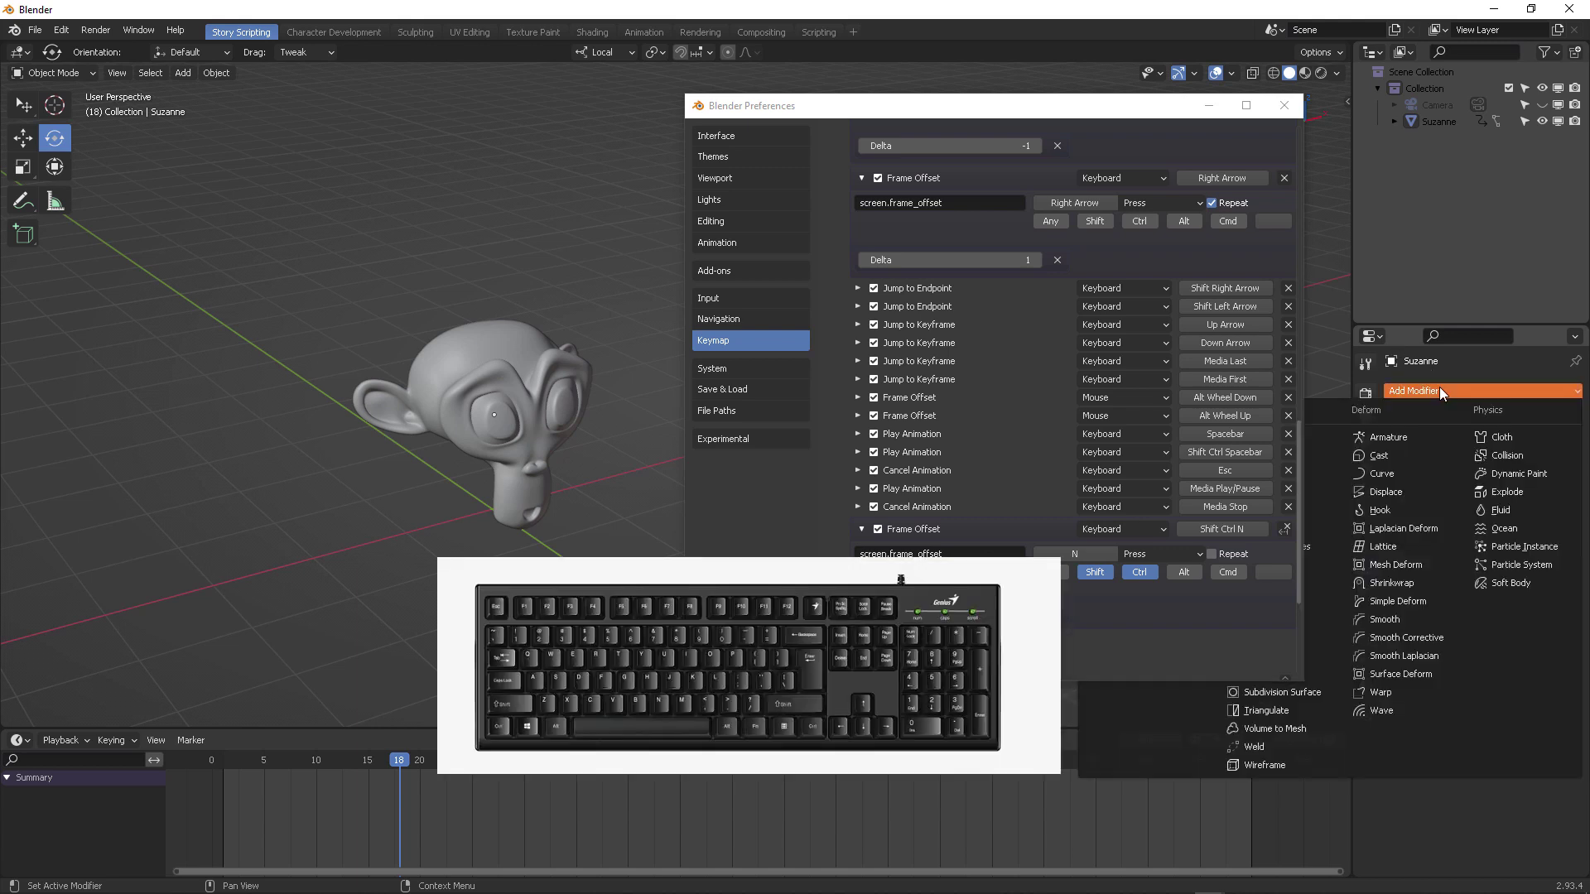
{"action": "key", "text": "Escape"}
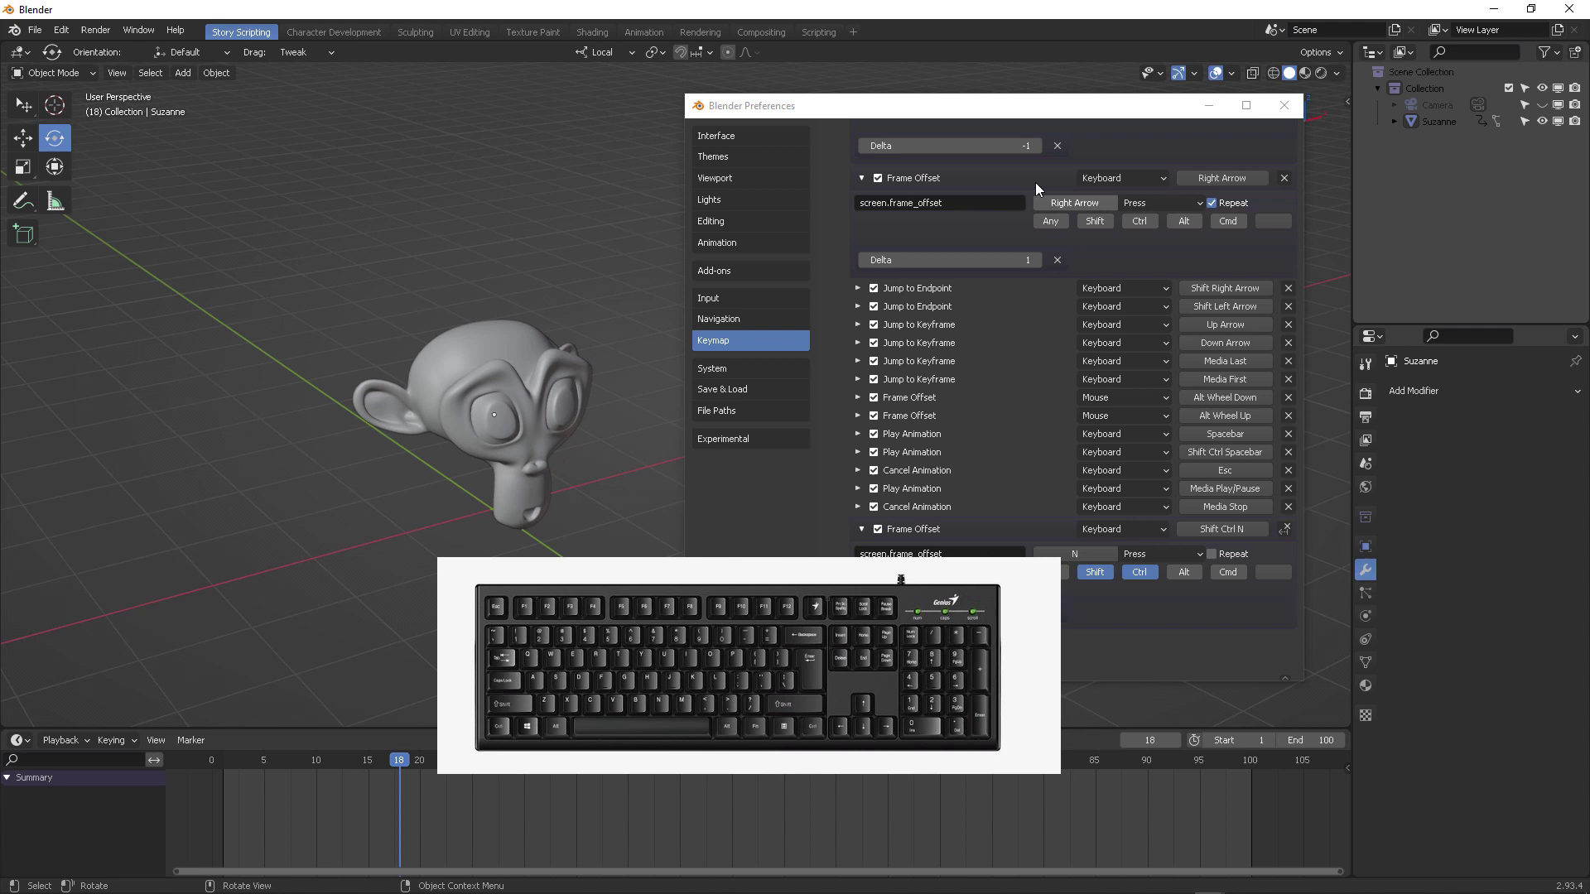
{"action": "left_click_drag", "start_coordinate": [1014, 112], "coordinate": [896, 96]}
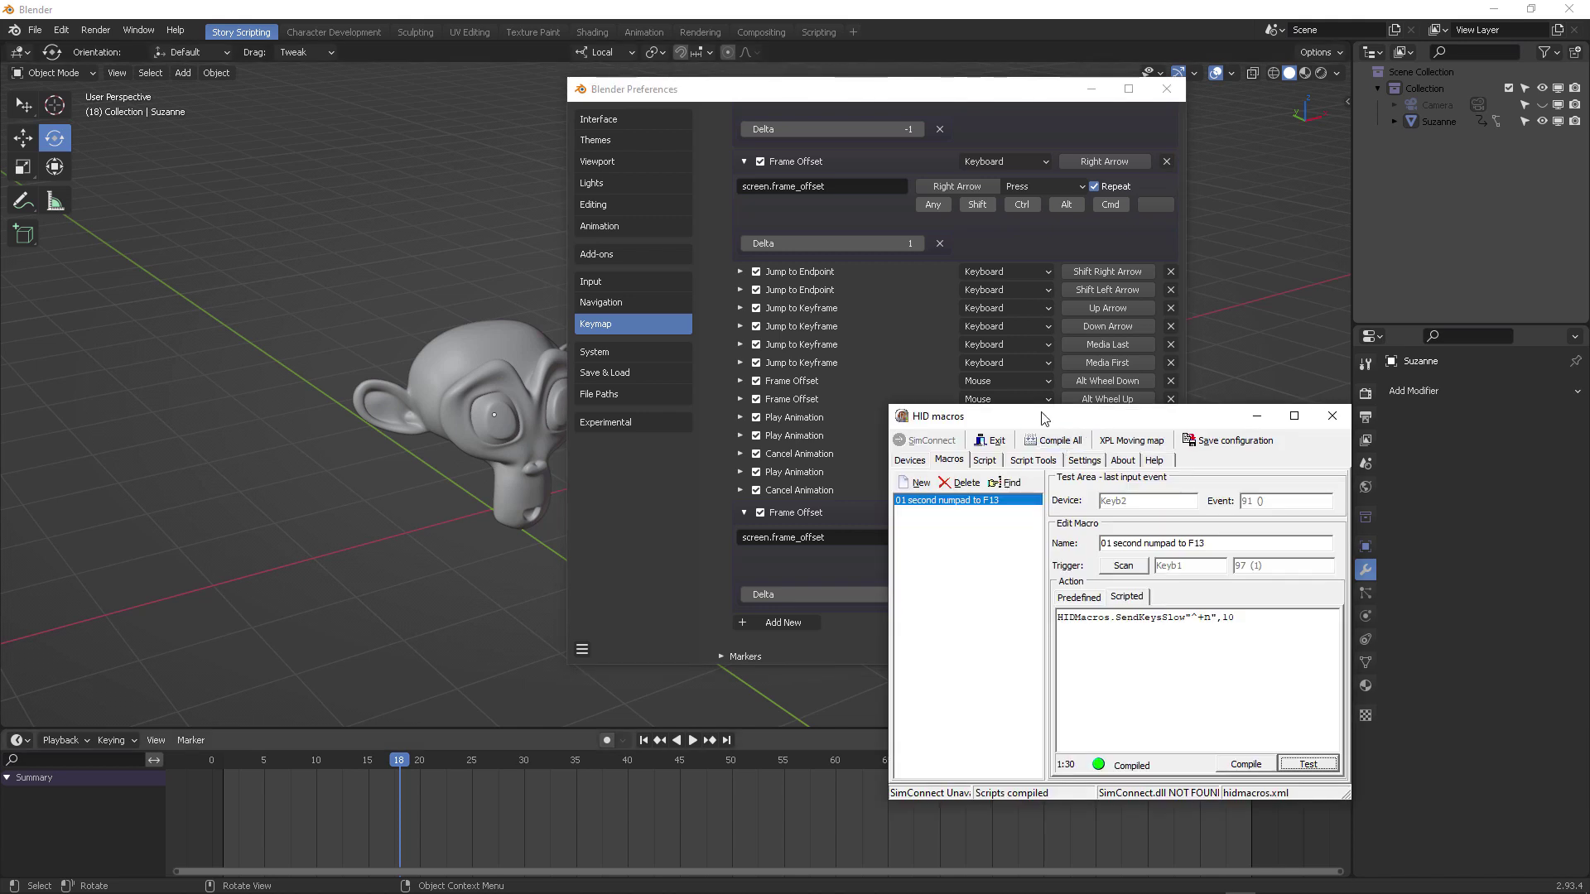
- Move the HID macros window up and left so it sits beside Blender
{"action": "left_click_drag", "start_coordinate": [1059, 410], "coordinate": [364, 217]}
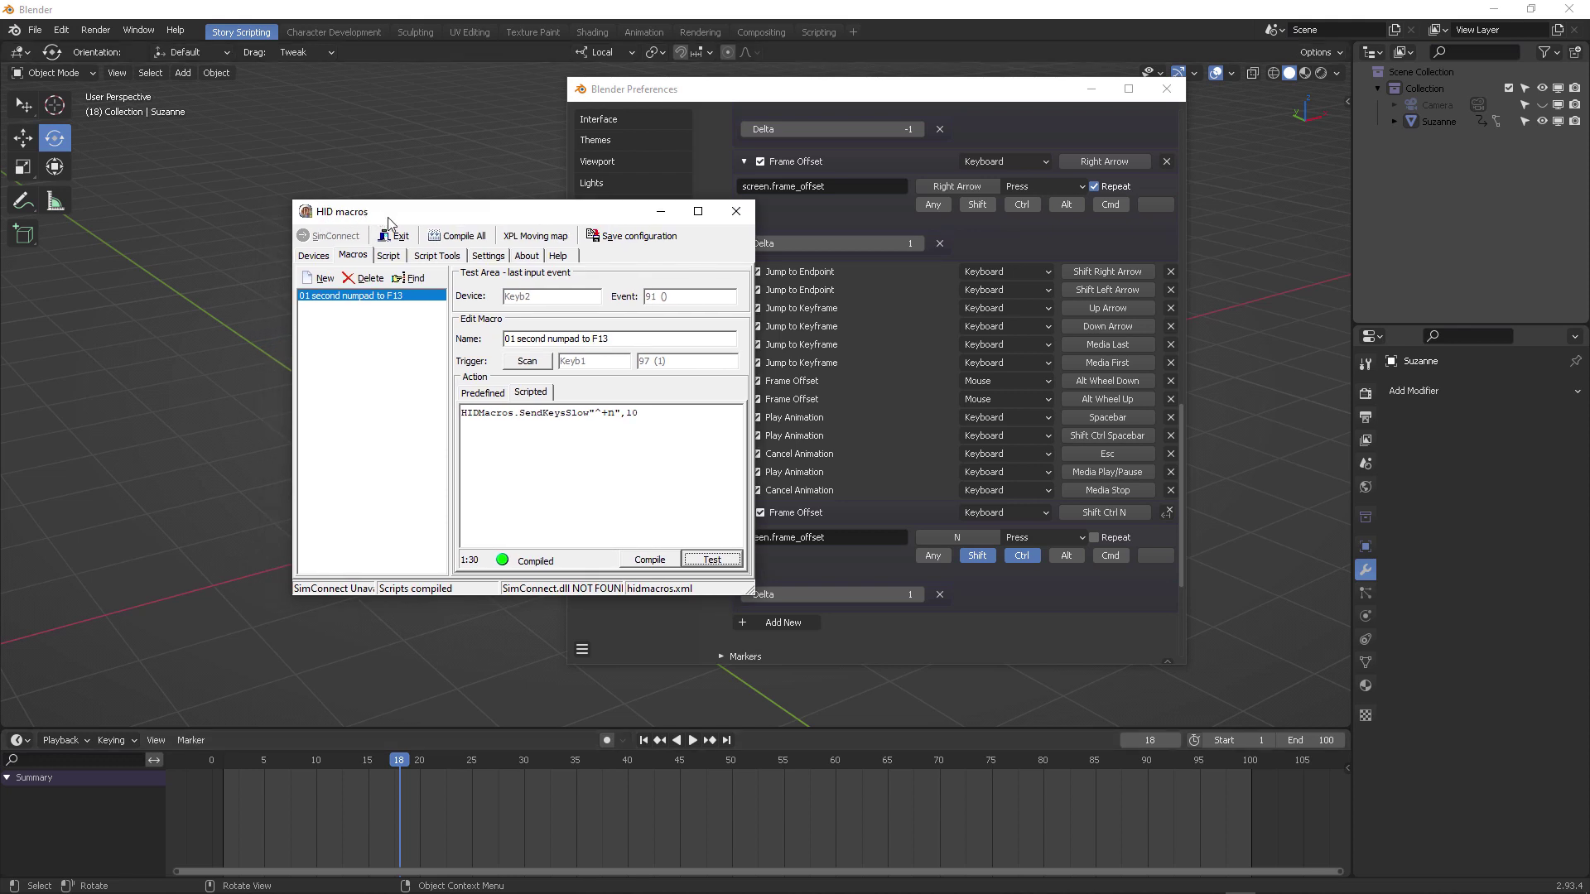
{"action": "left_click_drag", "start_coordinate": [409, 222], "coordinate": [429, 228]}
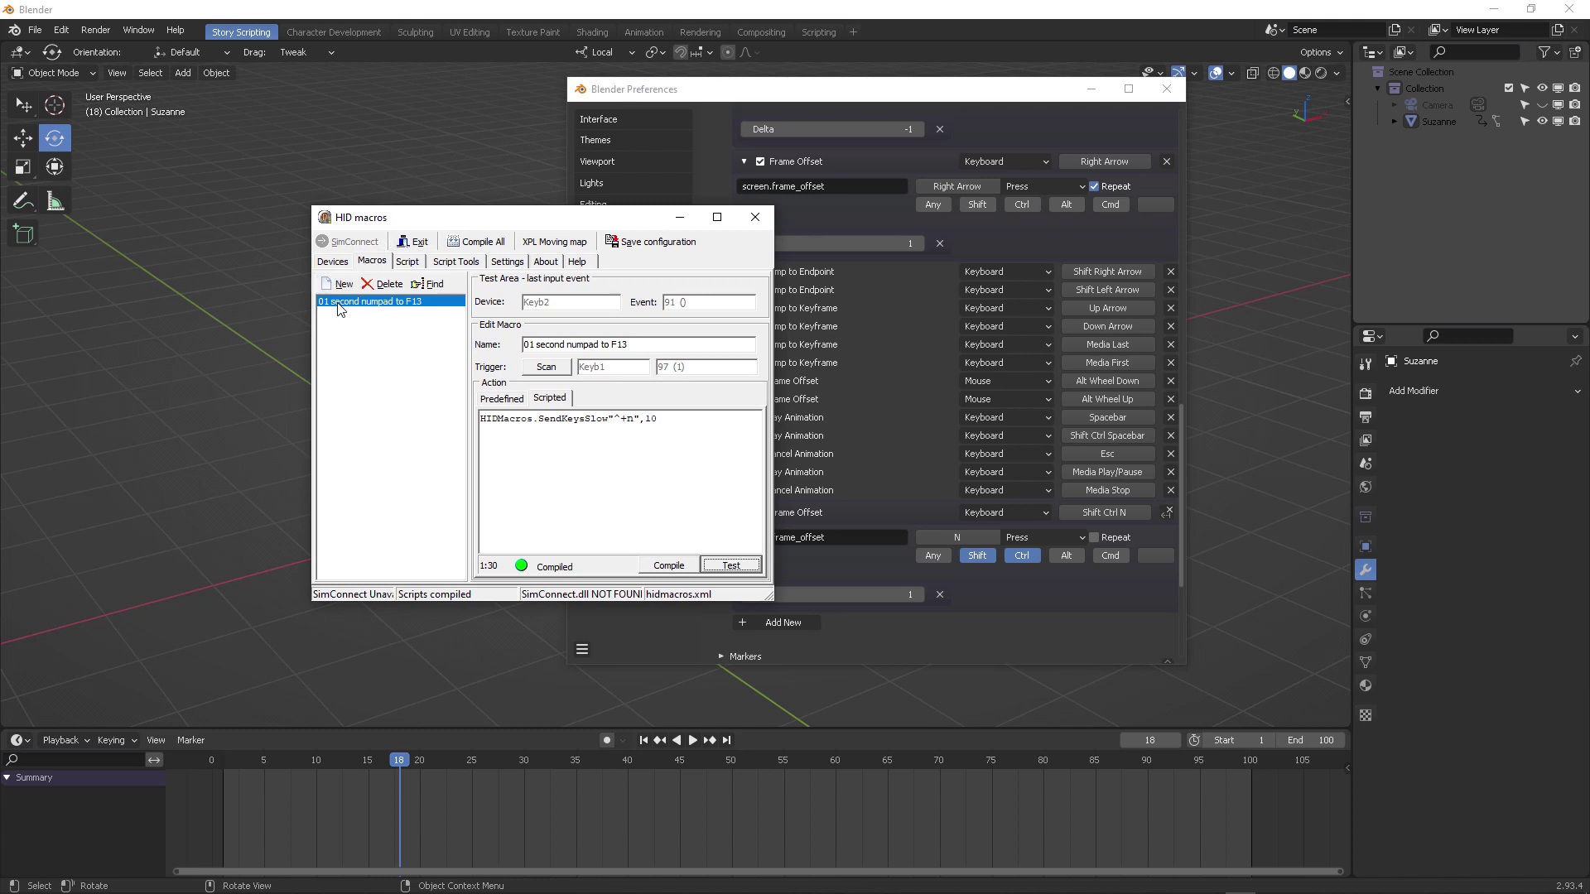
- Capture numpad 1 as the trigger for the '01 second numpad to F13' macro
{"action": "left_click", "coordinate": [547, 367]}
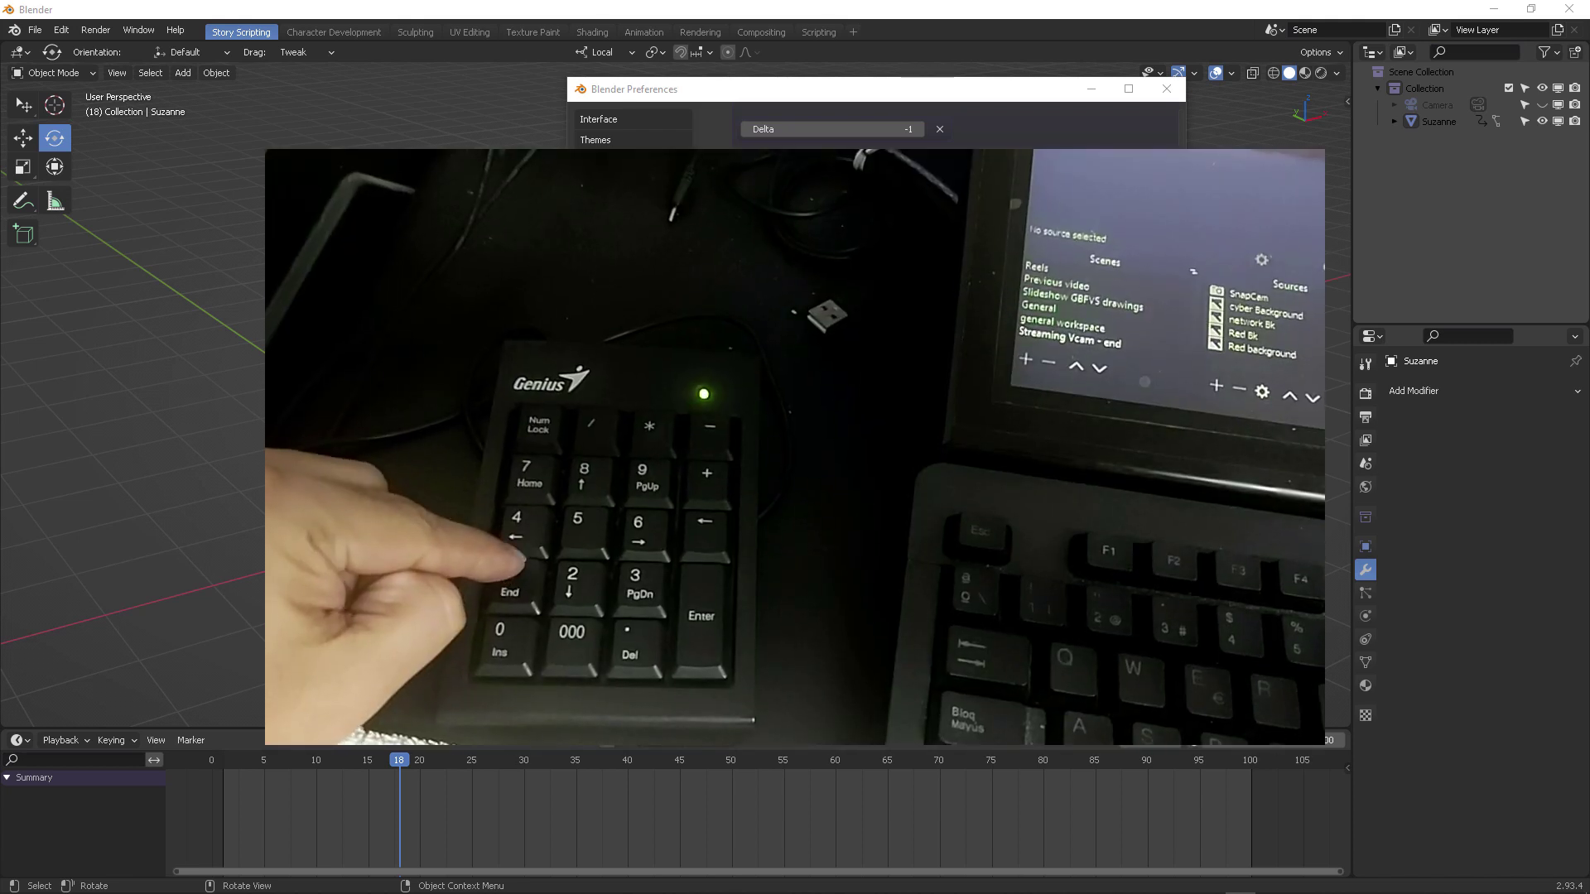
{"action": "key", "text": "KP_1"}
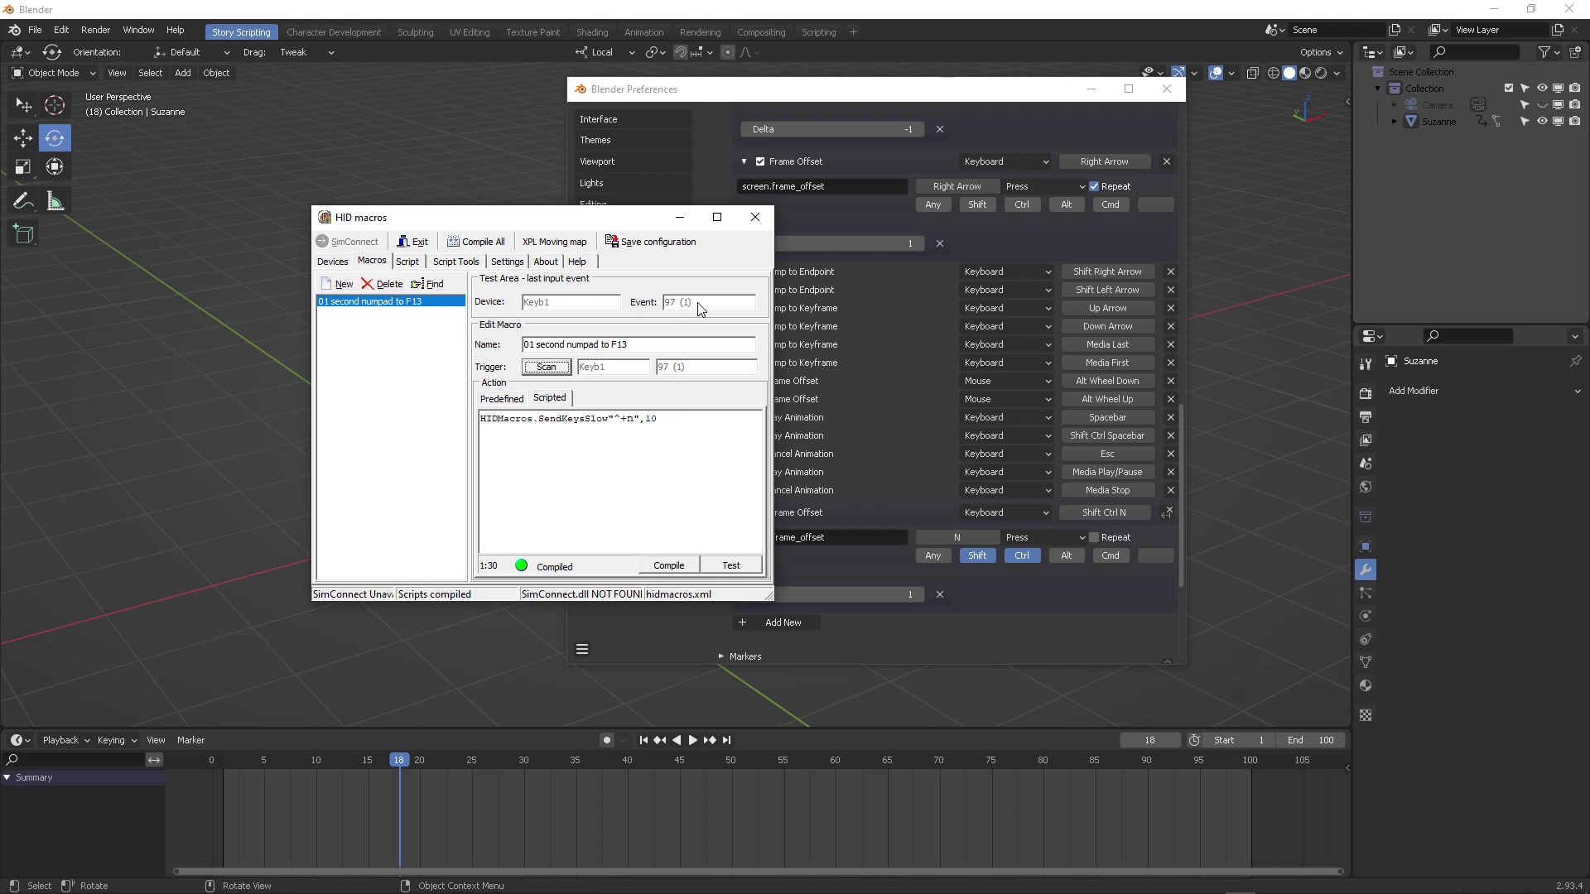
- Set the macro to send the keyboard sequence ^+n, checking Help for modifier symbols
{"action": "left_click", "coordinate": [513, 403]}
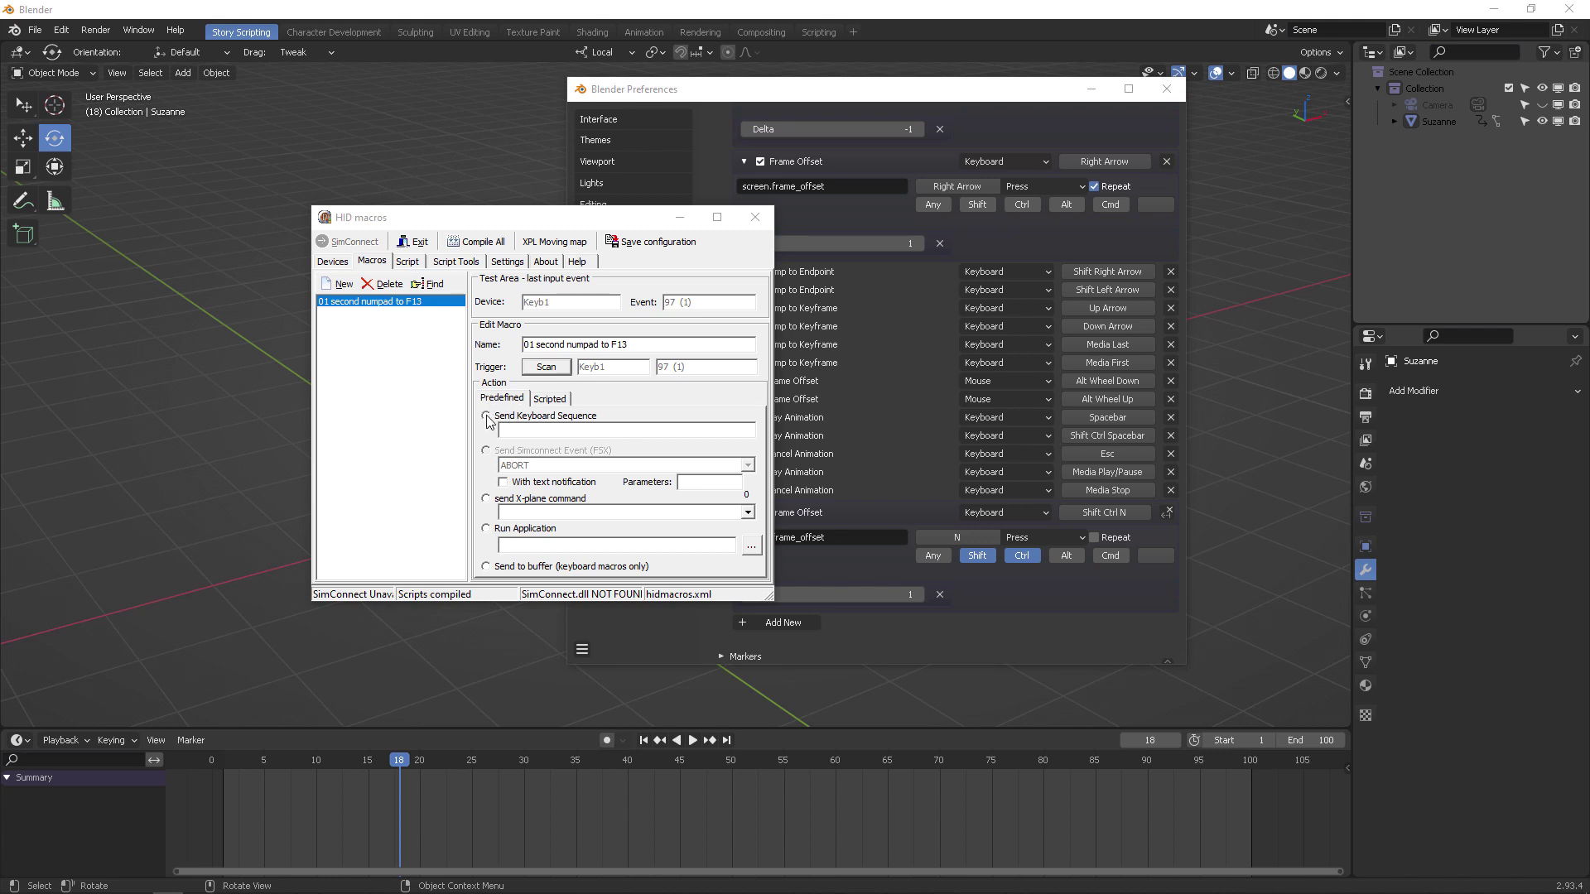
{"action": "left_click", "coordinate": [487, 417]}
{"action": "left_click", "coordinate": [518, 431]}
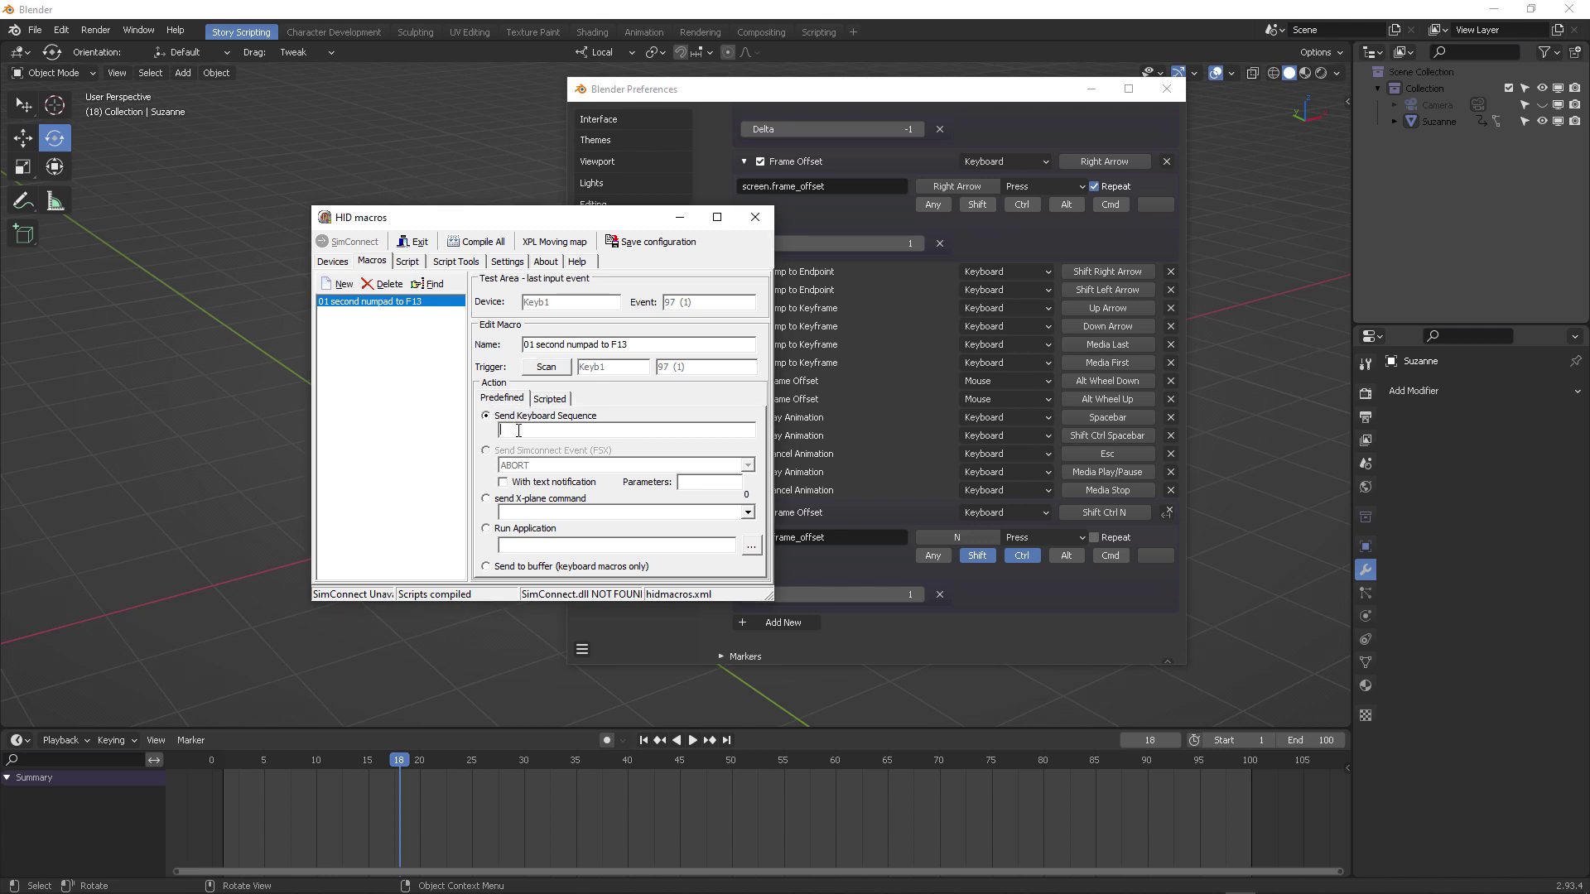
{"action": "left_click", "coordinate": [577, 262]}
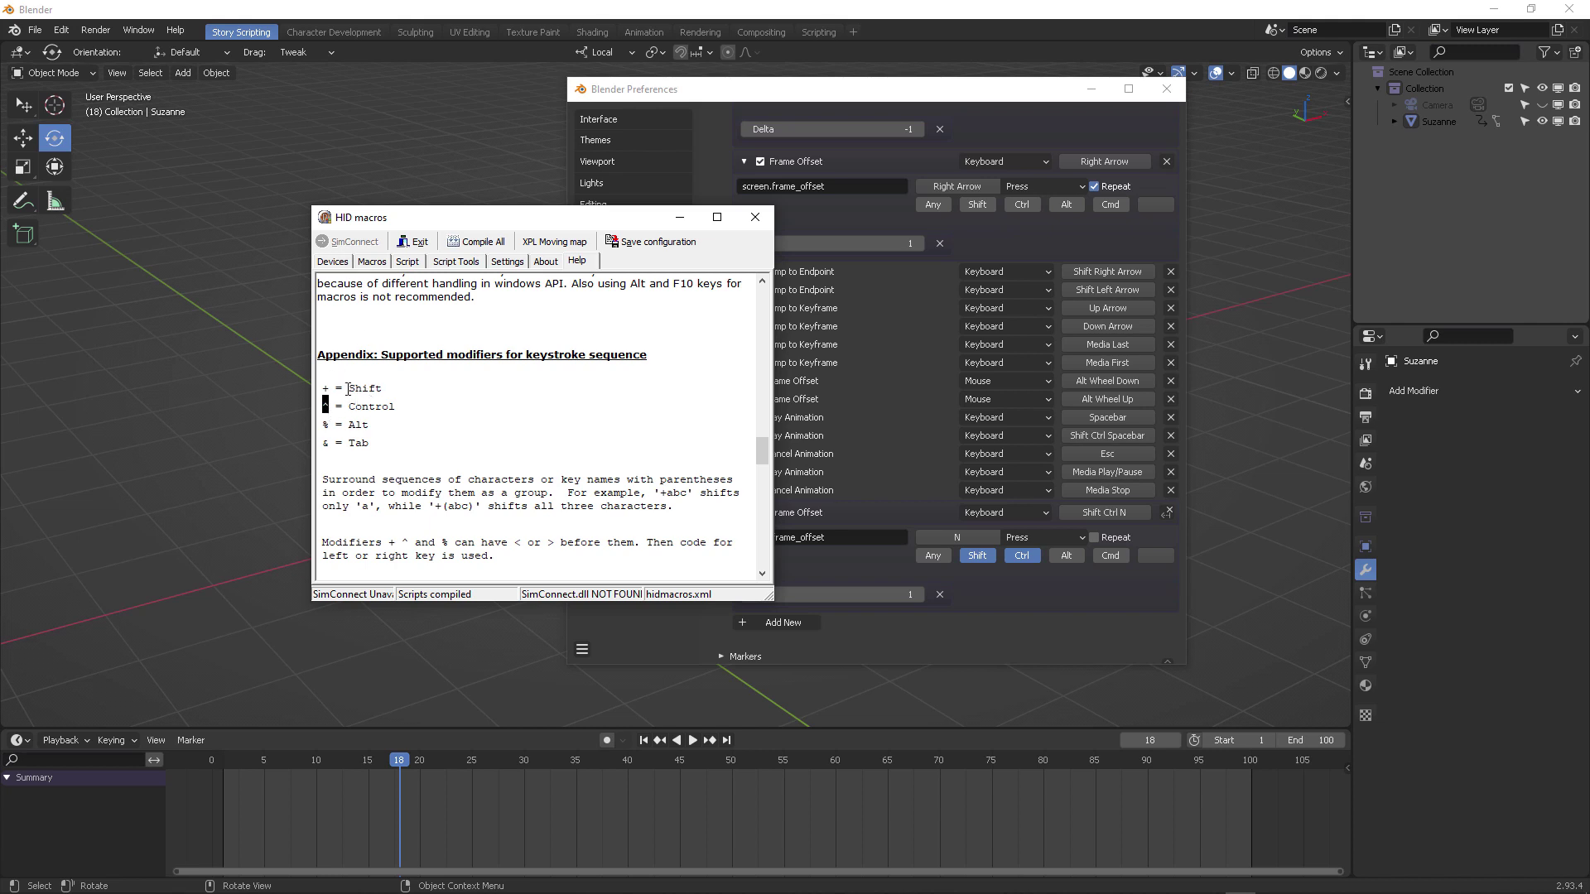
{"action": "left_click", "coordinate": [370, 262]}
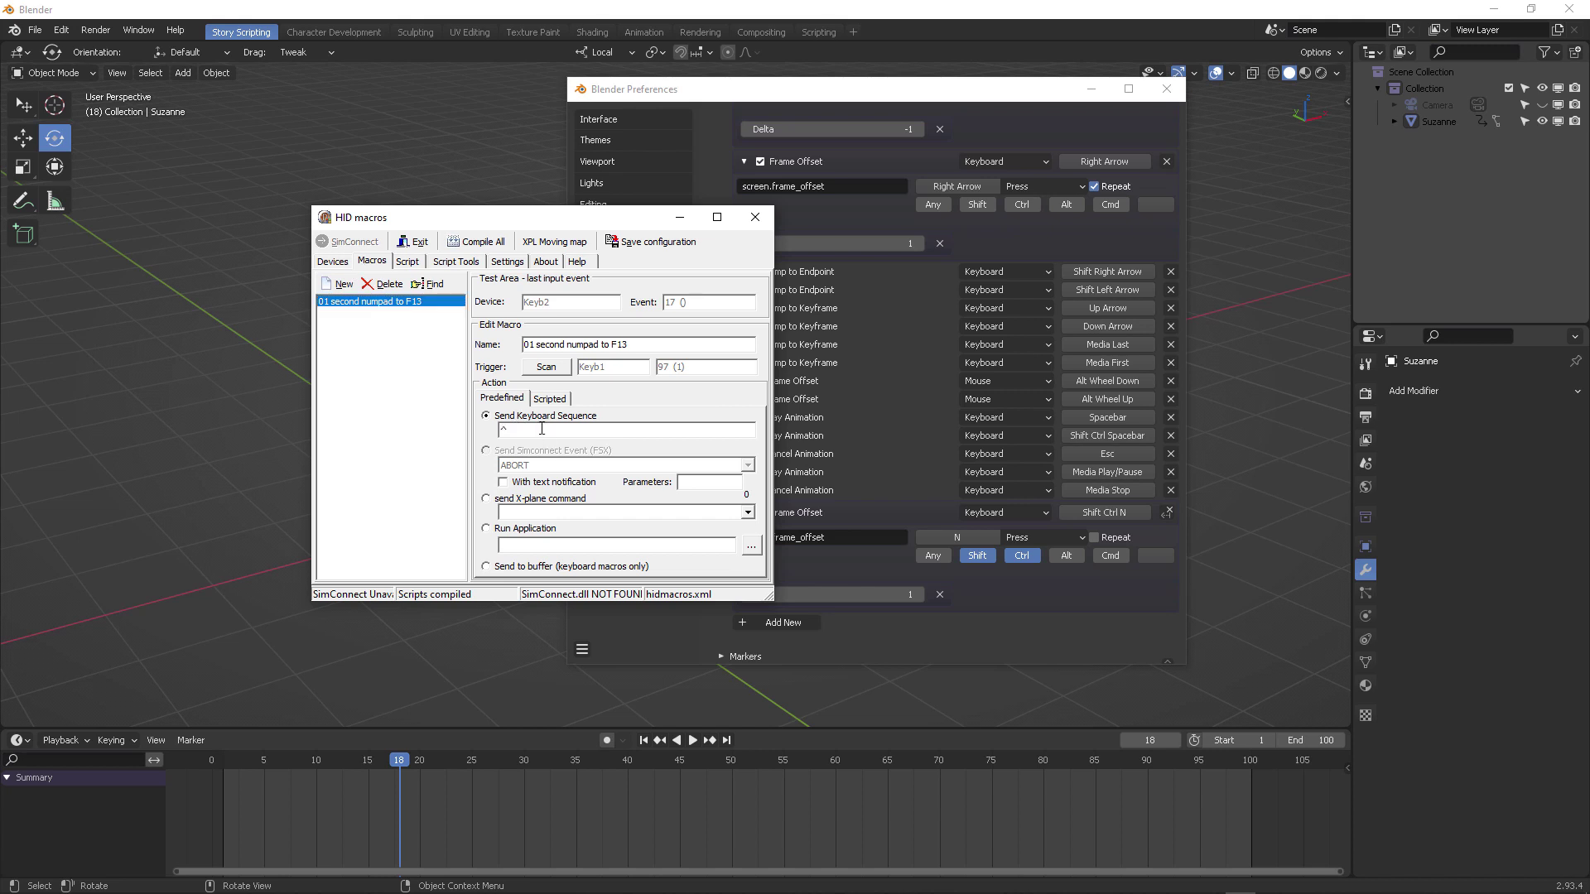
{"action": "type", "text": "+n"}
- Delete the old Shift Ctrl N Frame Offset item from Blender's Frames keymap
{"action": "left_click_drag", "start_coordinate": [524, 431], "coordinate": [498, 433]}
{"action": "left_click", "coordinate": [732, 82]}
{"action": "scroll", "coordinate": [919, 442], "scroll_direction": "up", "scroll_amount": 8}
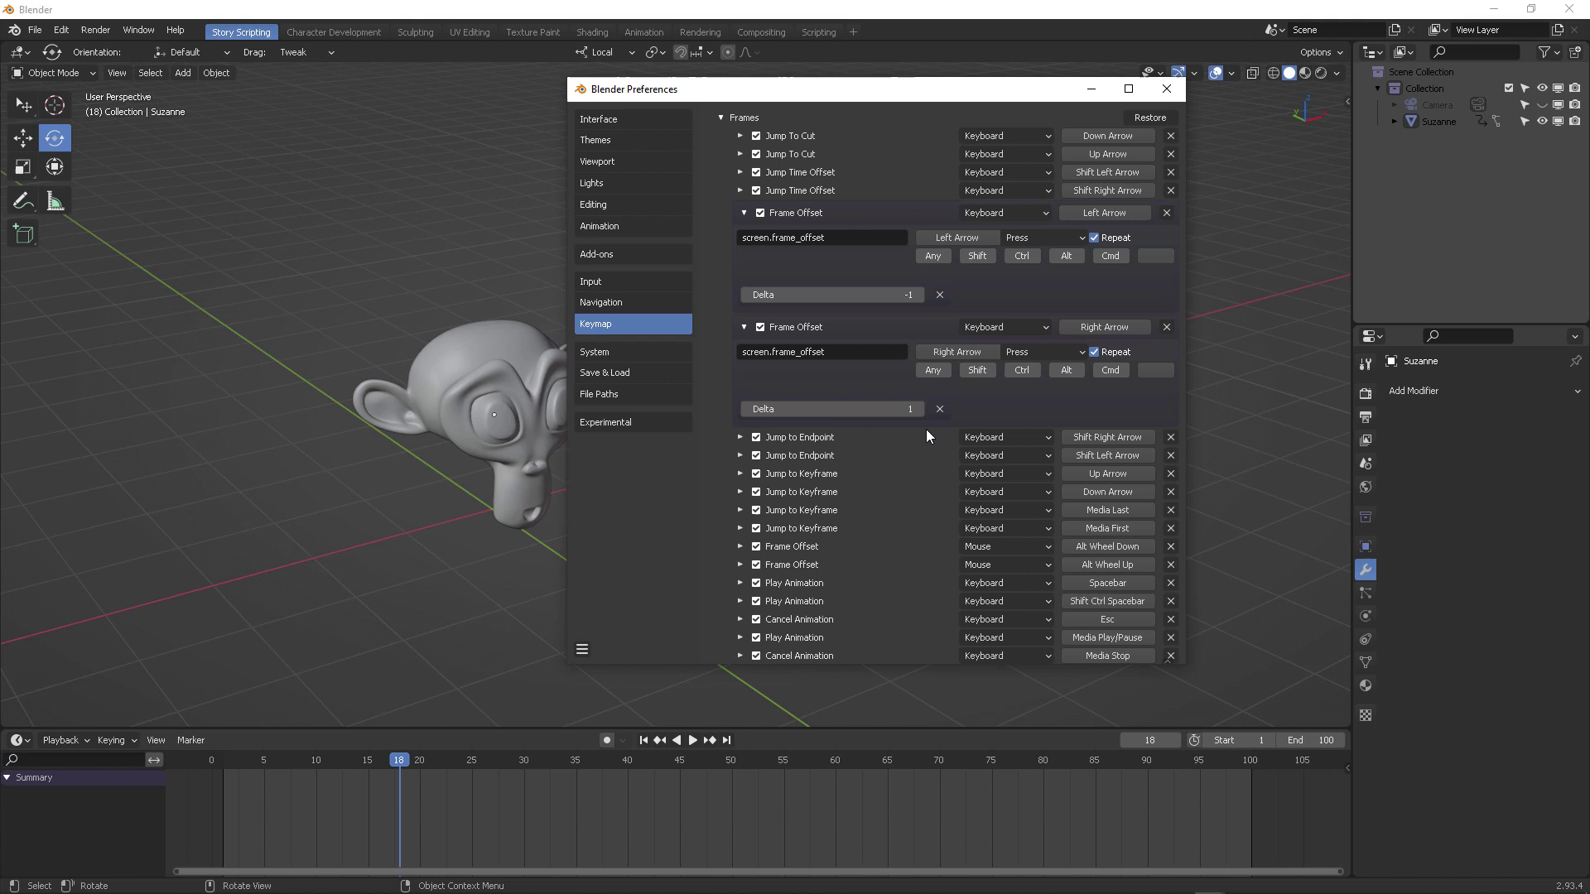
{"action": "scroll", "coordinate": [925, 431], "scroll_direction": "up", "scroll_amount": 10}
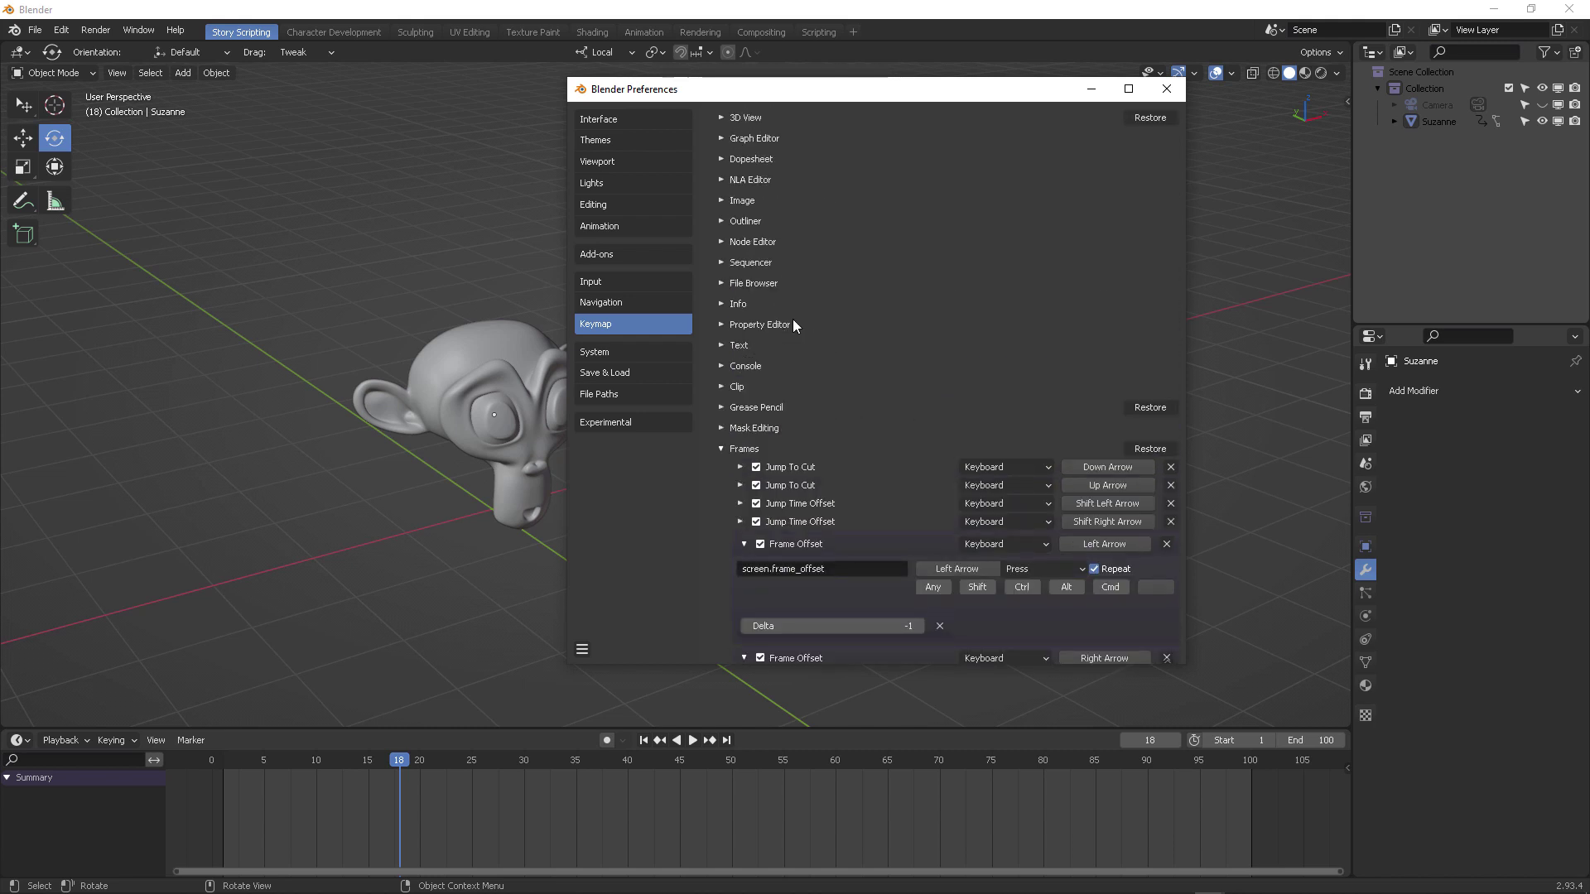
{"action": "scroll", "coordinate": [795, 348], "scroll_direction": "down", "scroll_amount": 12}
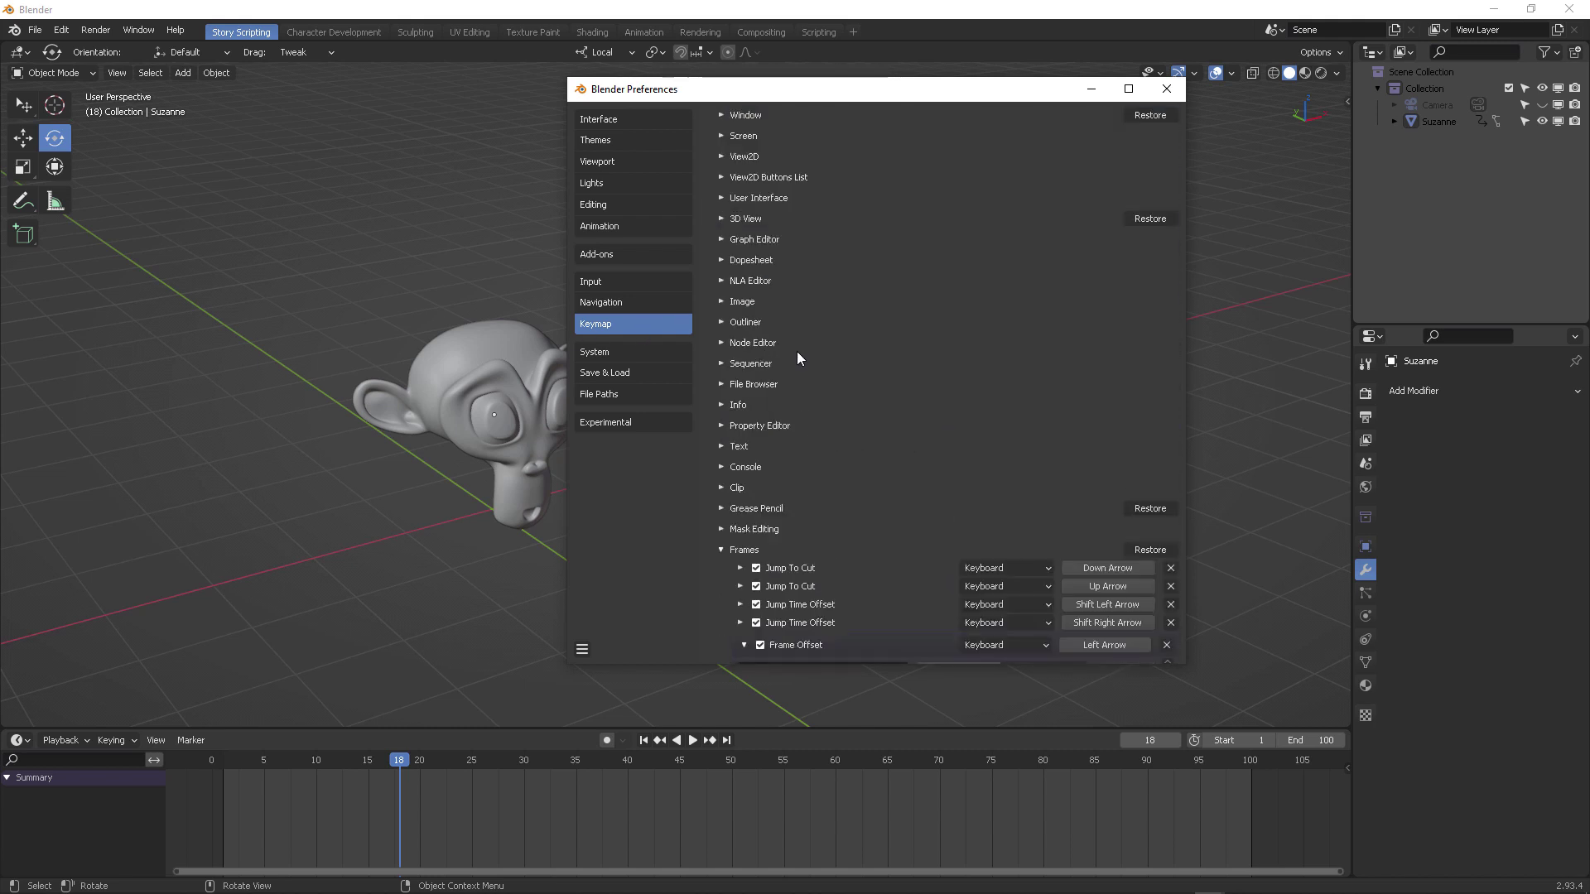
{"action": "scroll", "coordinate": [758, 348], "scroll_direction": "down", "scroll_amount": 10}
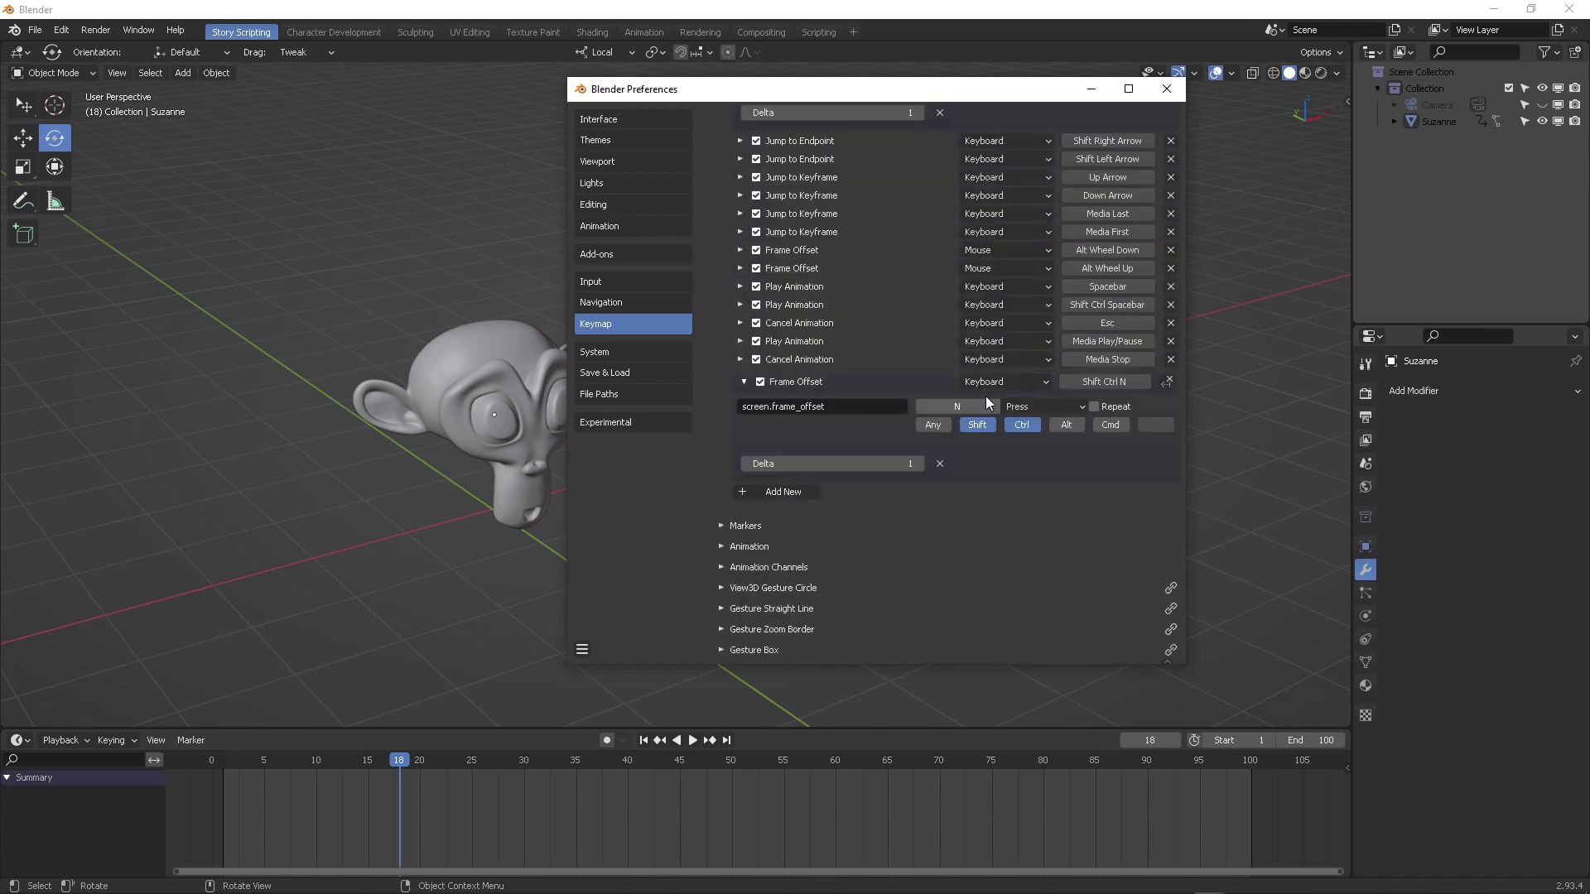
{"action": "left_click", "coordinate": [1169, 381]}
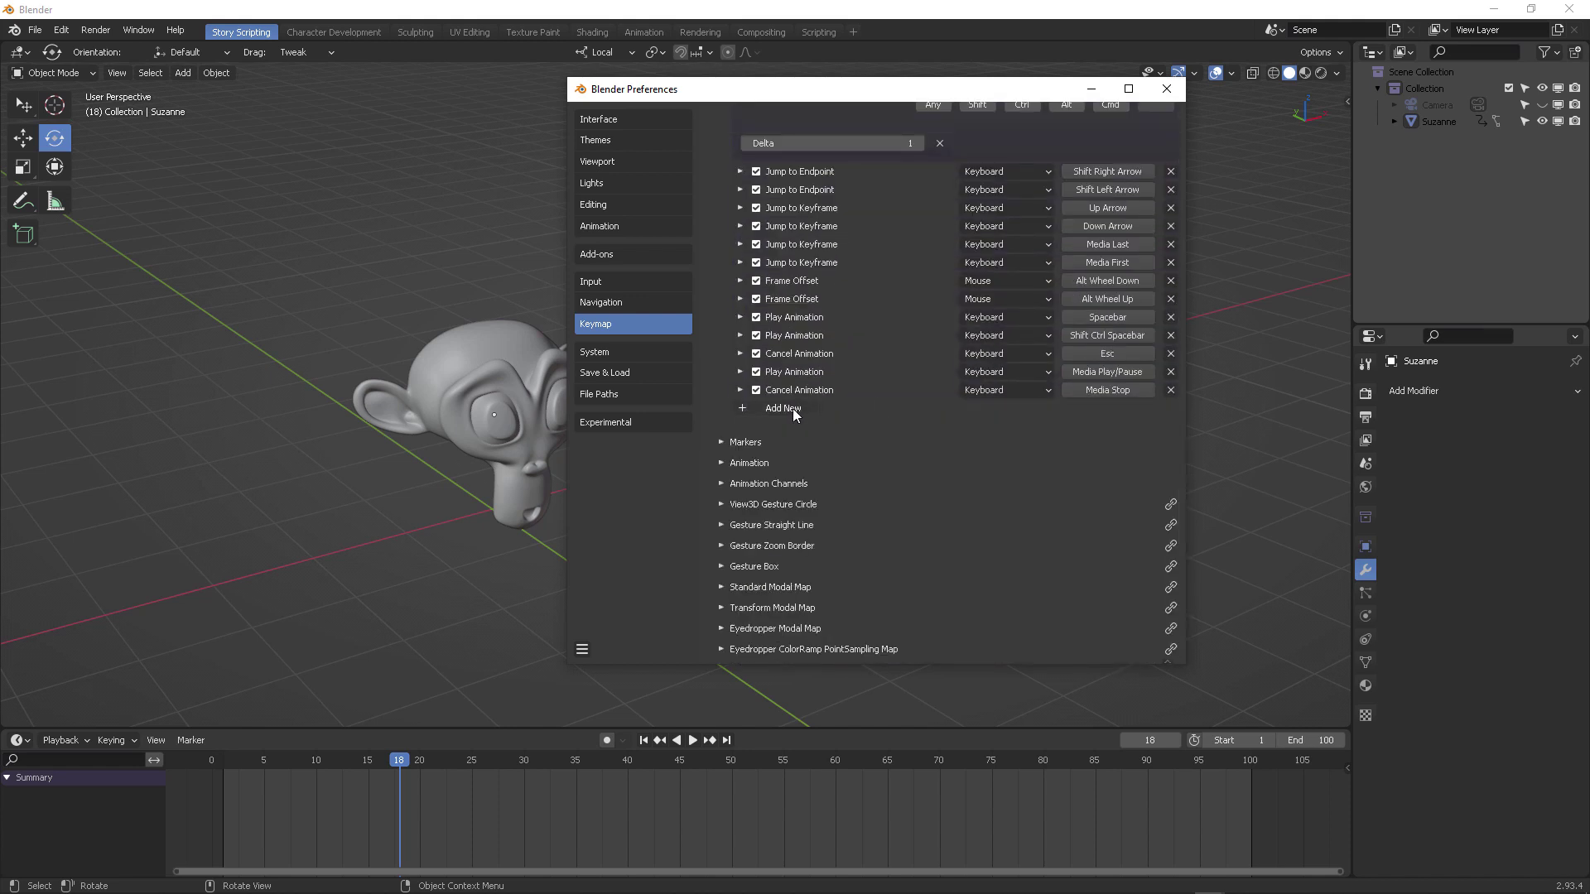
- Add a new Frames keymap item with screen.frame_offset as its operator
{"action": "left_click", "coordinate": [763, 411]}
{"action": "left_click", "coordinate": [740, 408]}
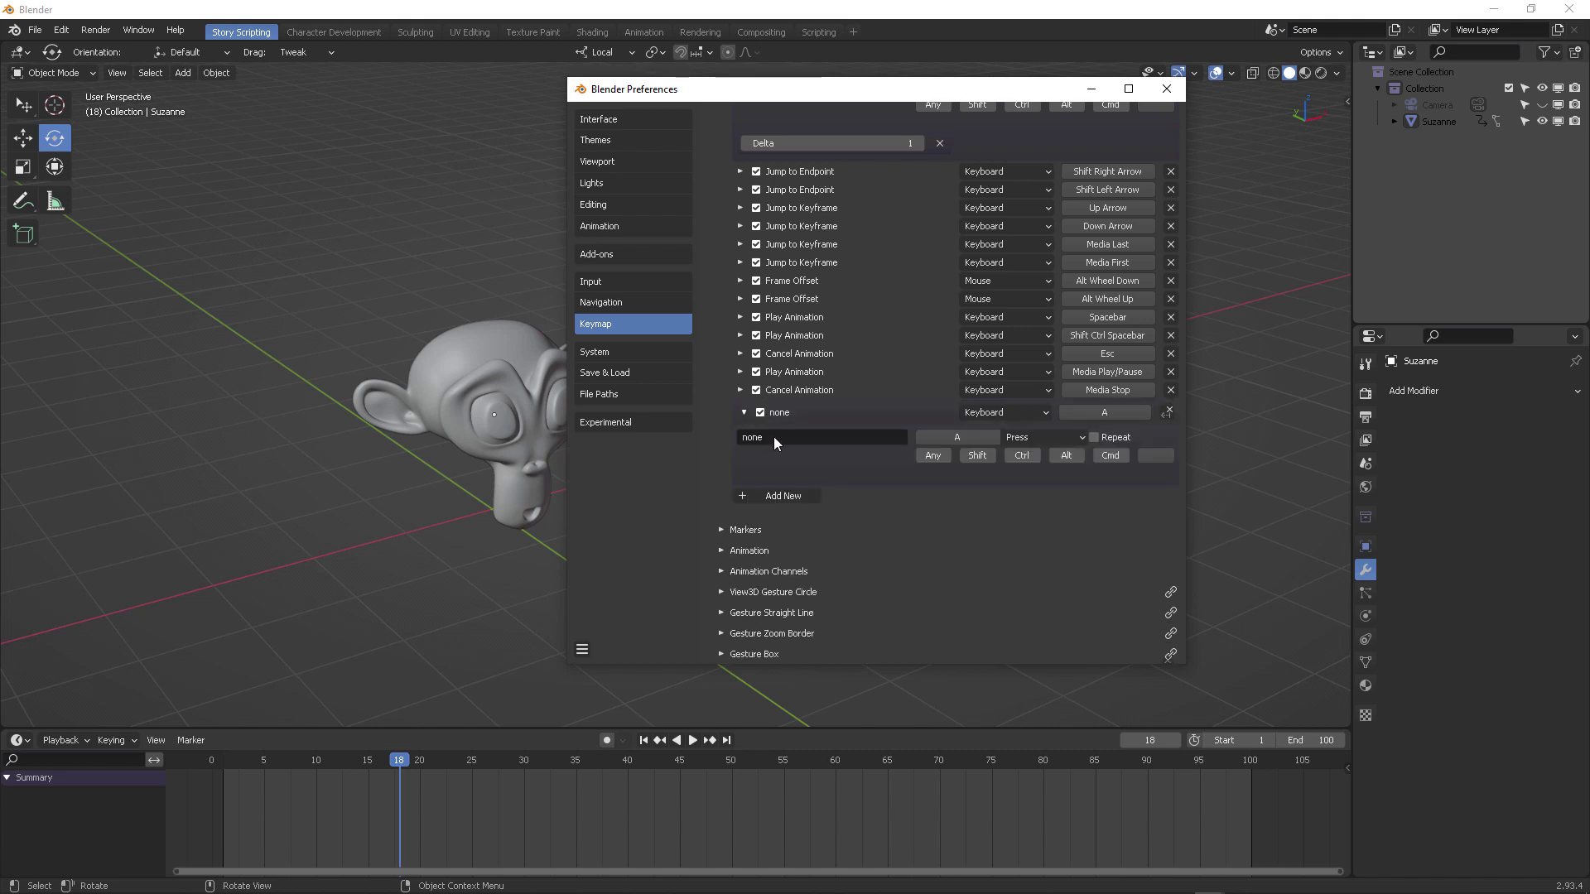
{"action": "scroll", "coordinate": [803, 437], "scroll_direction": "up", "scroll_amount": 4}
{"action": "scroll", "coordinate": [811, 437], "scroll_direction": "up", "scroll_amount": 3}
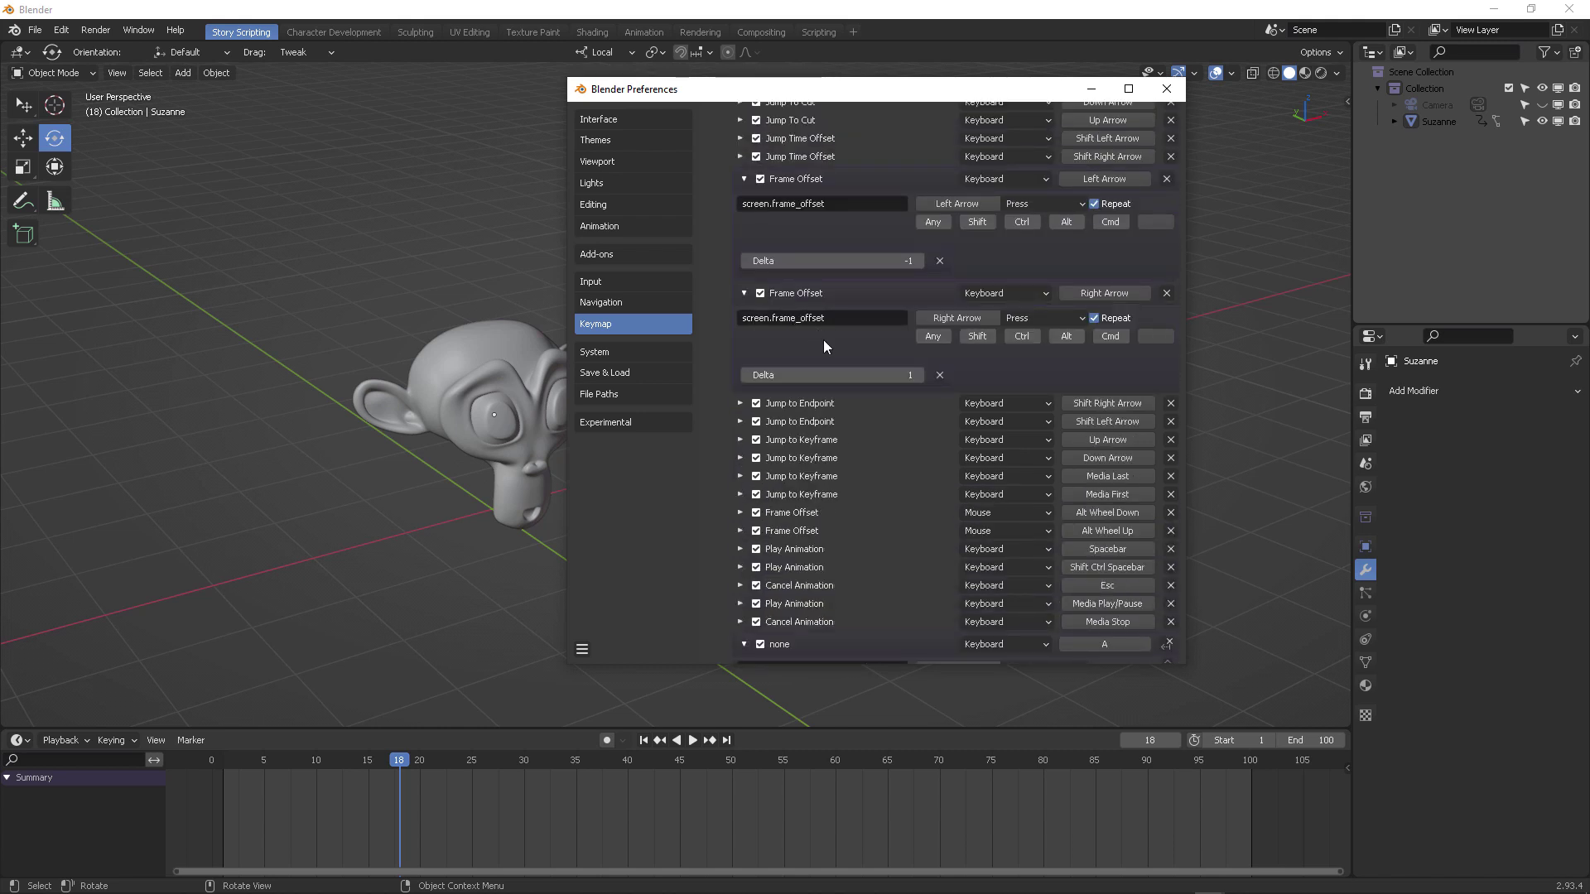
{"action": "scroll", "coordinate": [828, 381], "scroll_direction": "down", "scroll_amount": 9}
{"action": "left_click", "coordinate": [781, 372]}
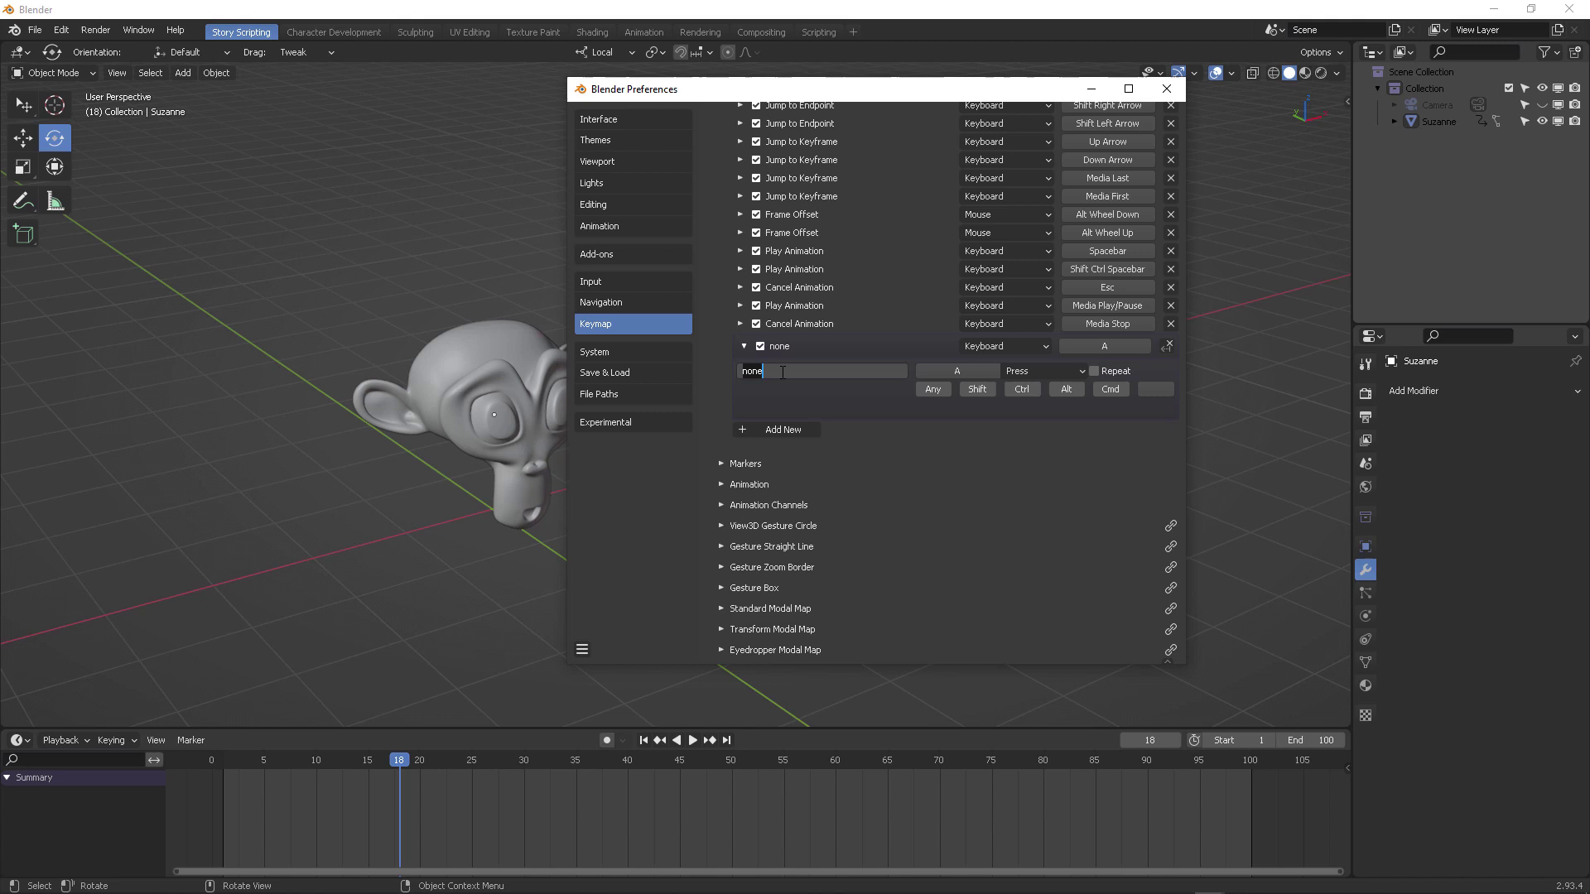
{"action": "type", "text": "screen.frame_offset"}
{"action": "key", "text": "Return"}
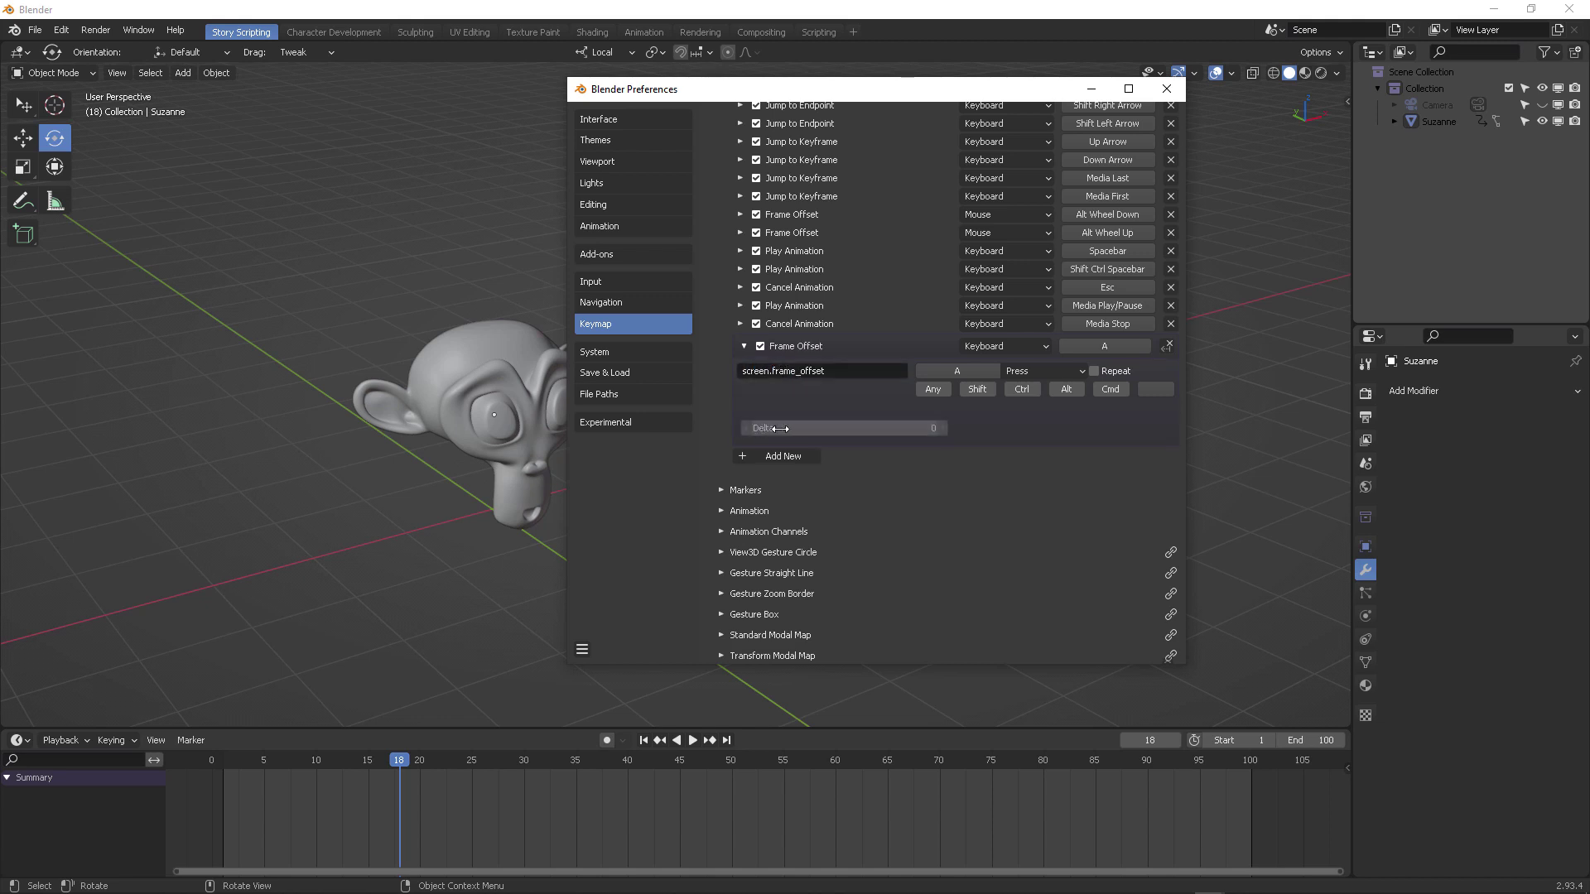
- Give the new Frame Offset item a Delta of 1 and bind it to Shift Ctrl N
{"action": "left_click", "coordinate": [942, 428]}
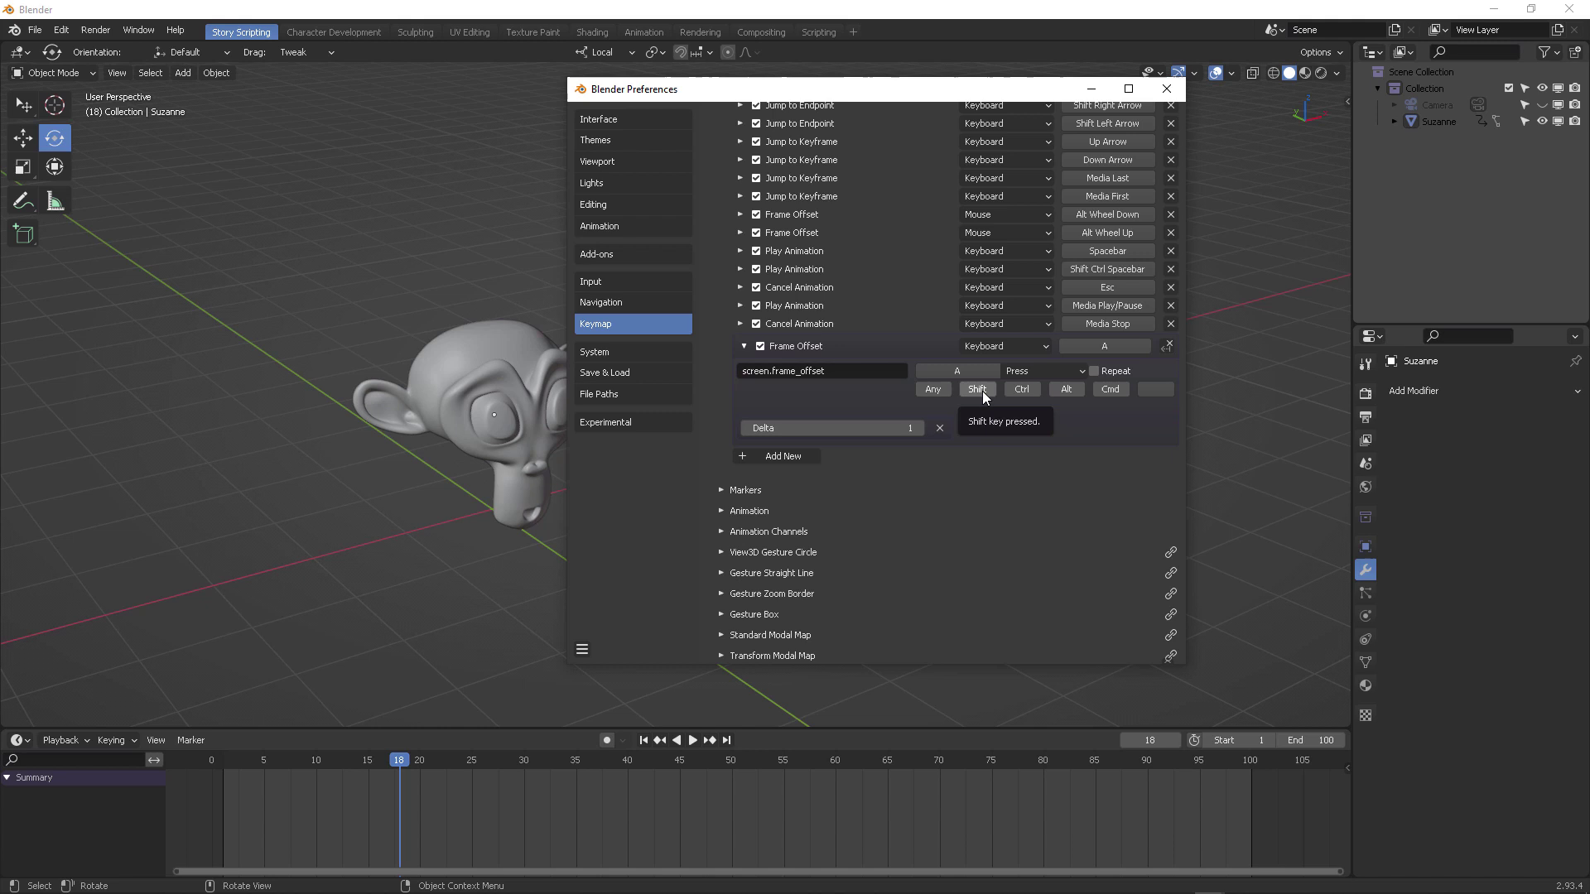
{"action": "key", "text": "alt+Tab"}
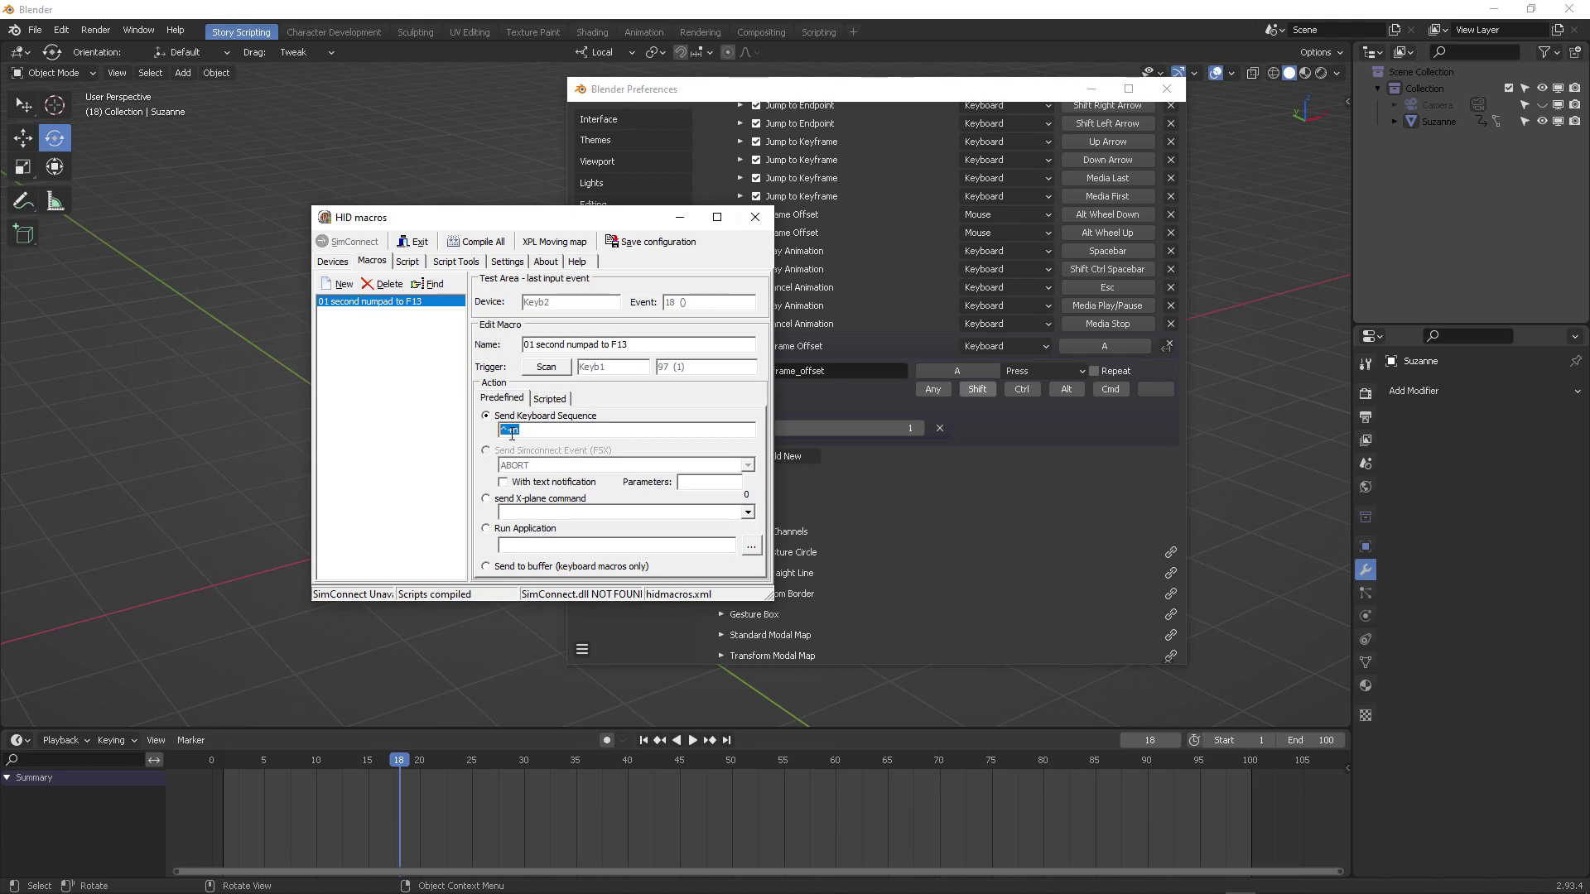
{"action": "left_click", "coordinate": [754, 216]}
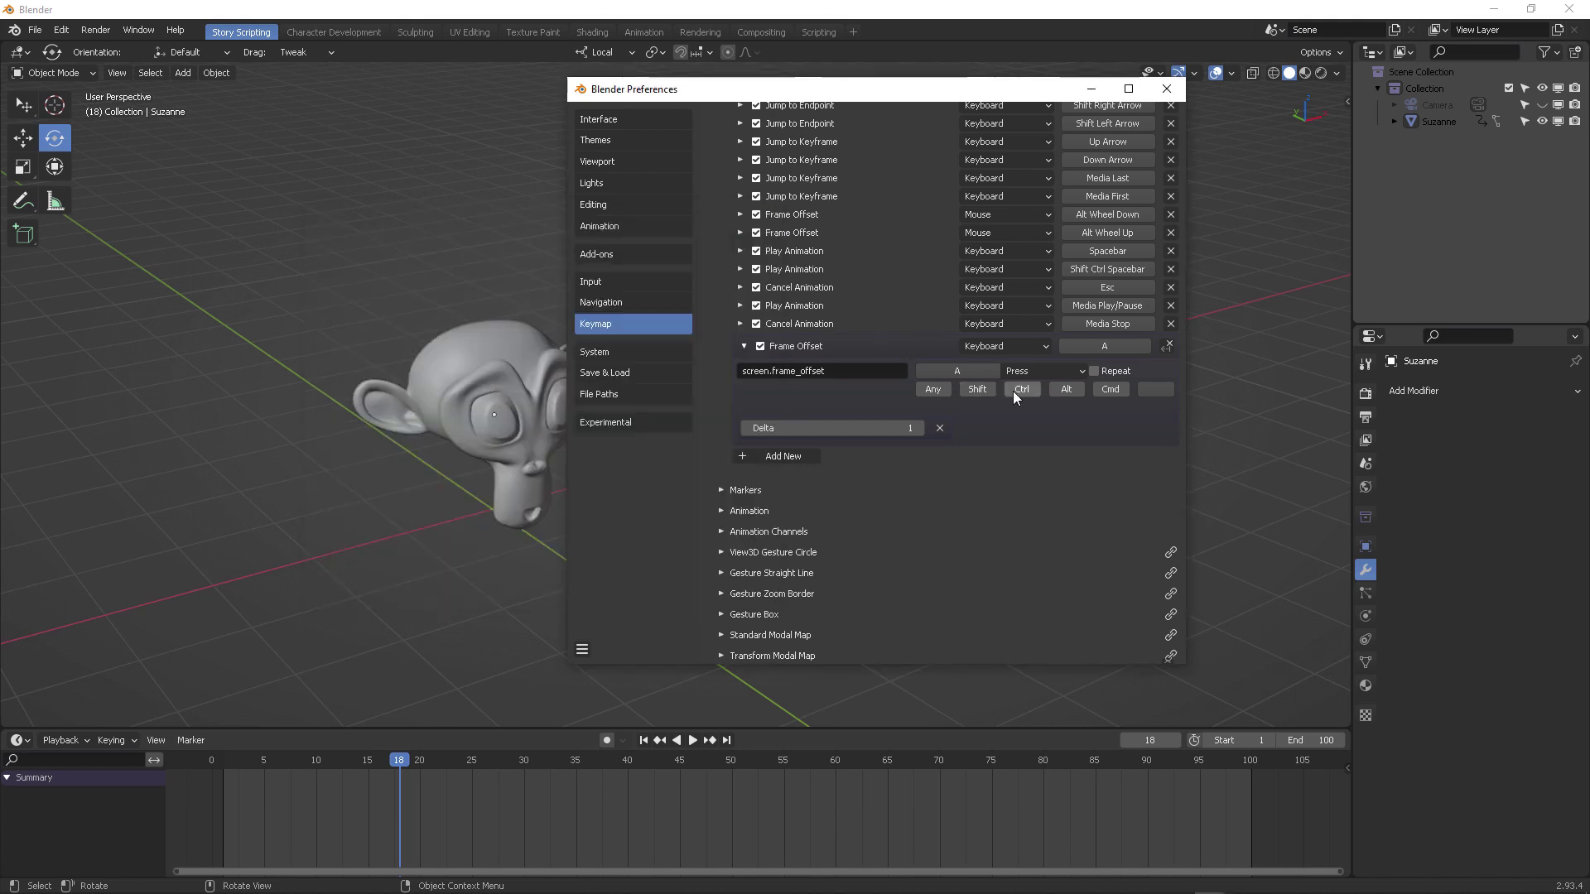
{"action": "left_click", "coordinate": [1015, 394]}
{"action": "left_click", "coordinate": [979, 389]}
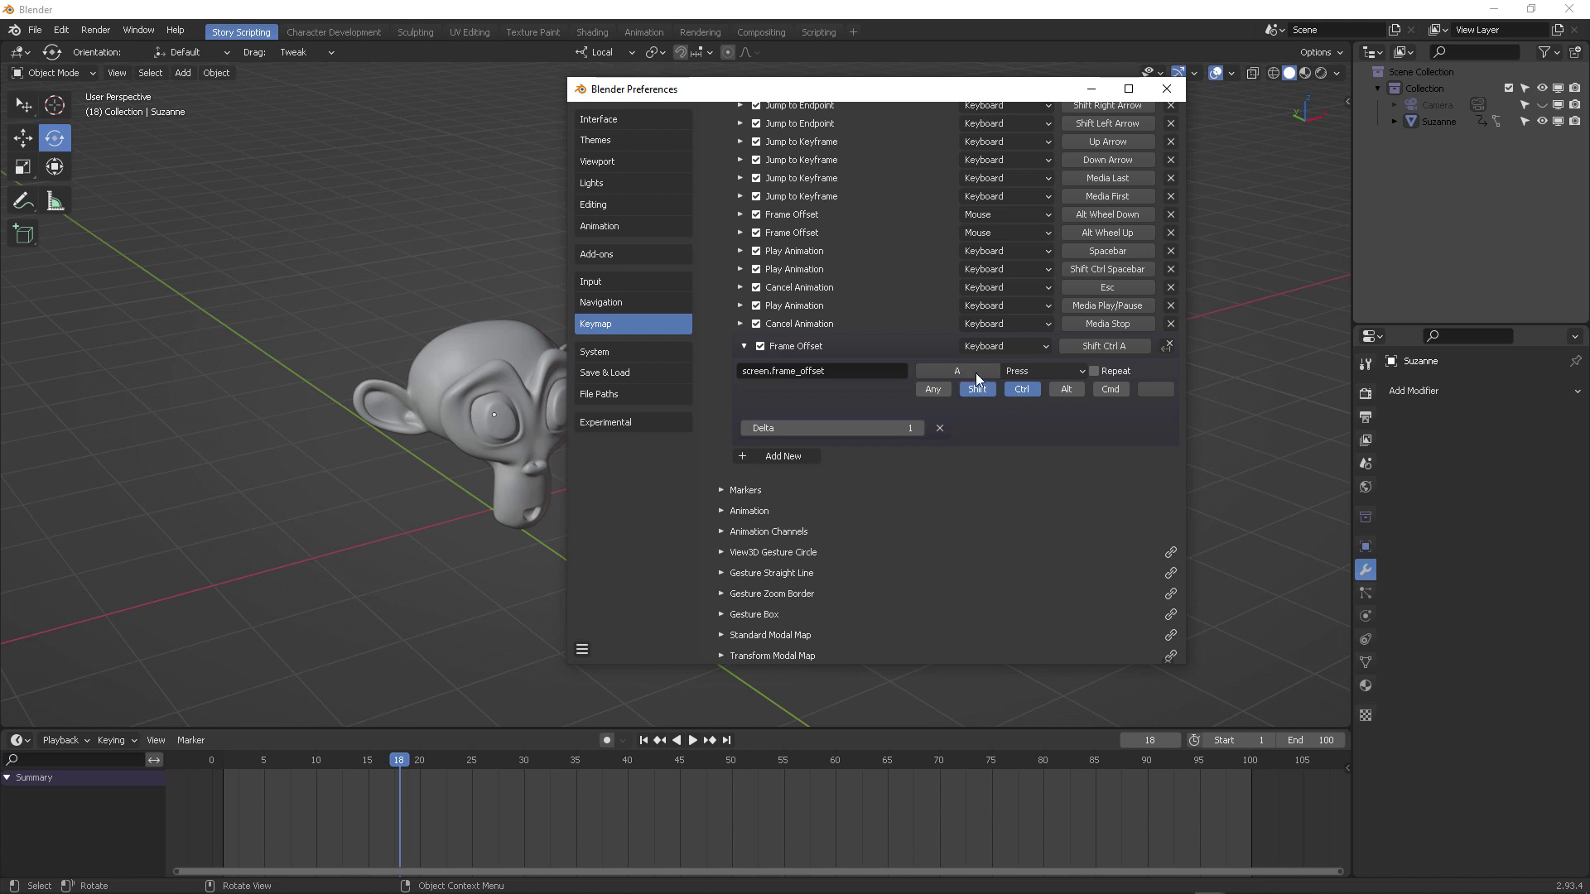
{"action": "left_click", "coordinate": [975, 374]}
{"action": "key", "text": "n"}
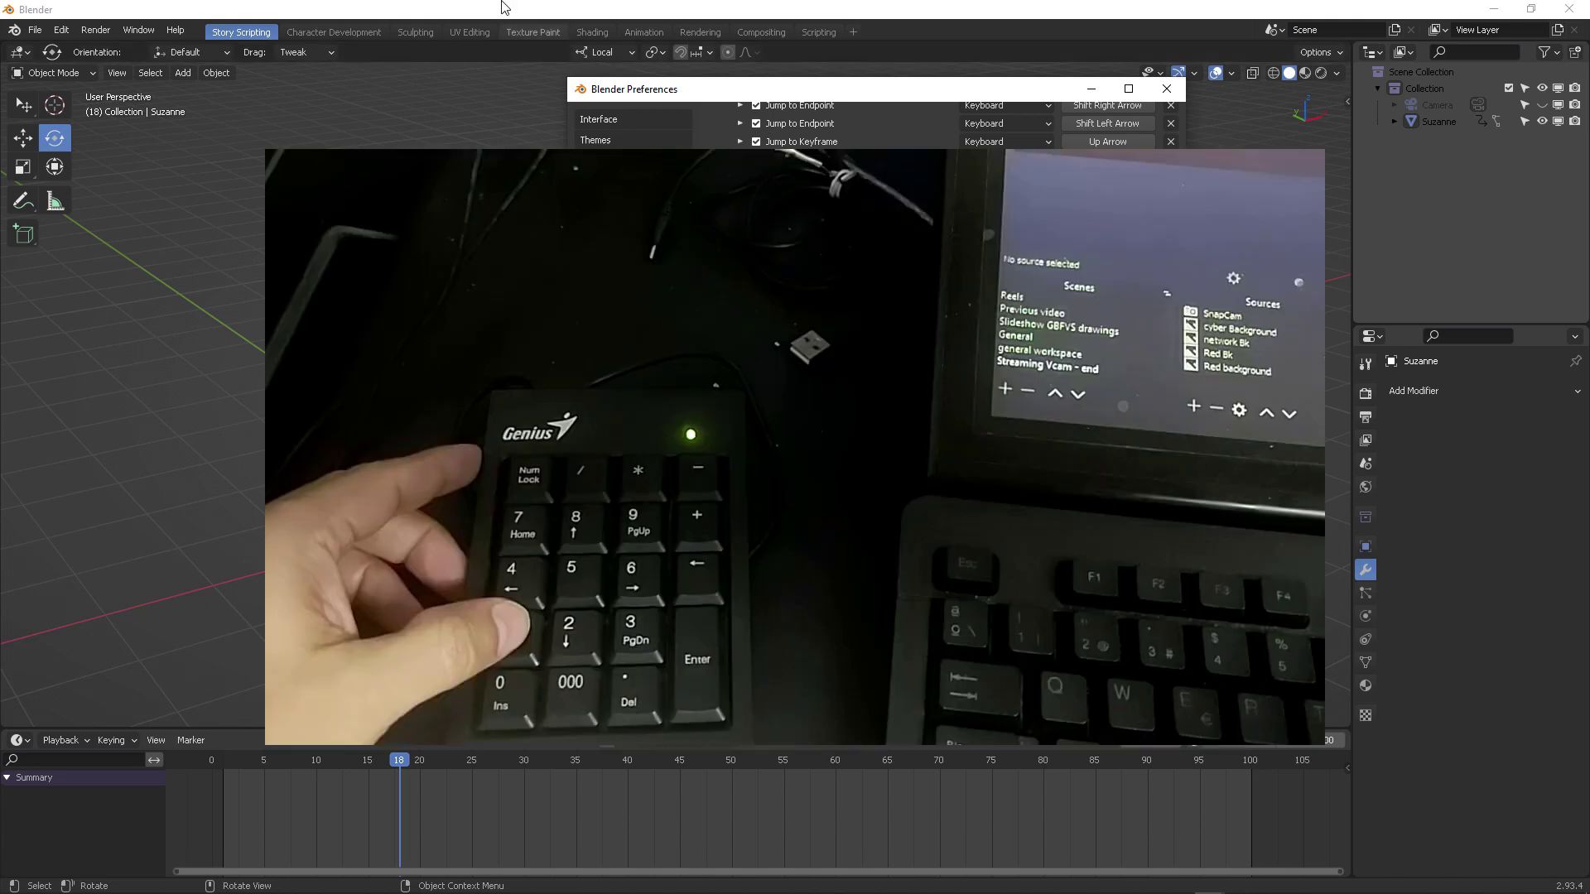
{"action": "left_click_drag", "start_coordinate": [629, 89], "coordinate": [799, 103]}
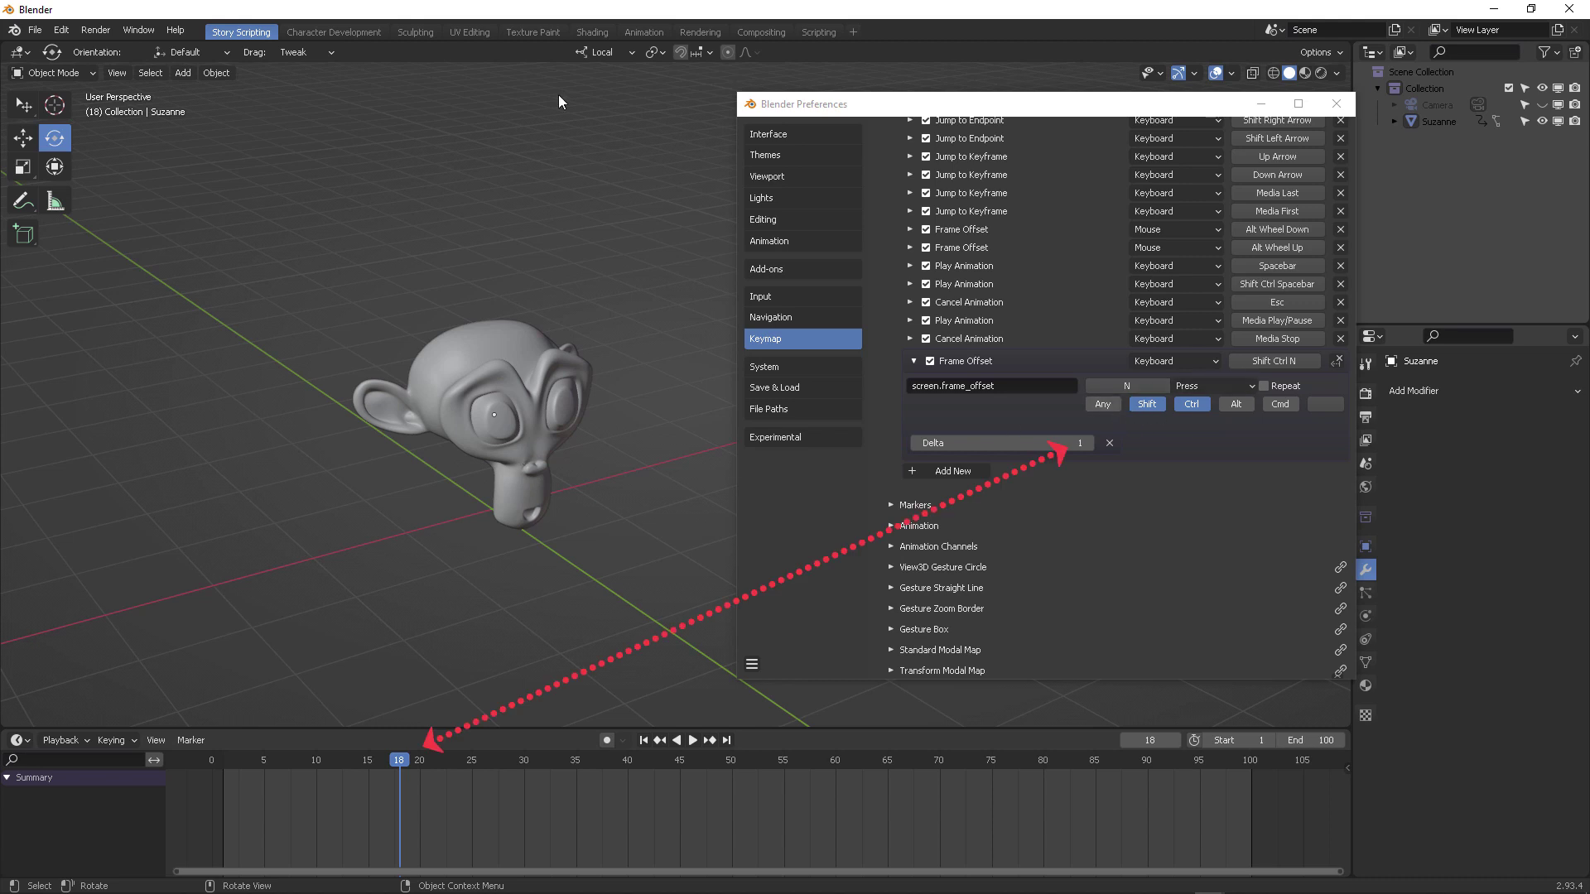
- Advance the playhead from frame 18 with repeated Ctrl+Shift+N presses, then orbit to perspective
{"action": "key", "text": "KP_1"}
{"action": "key", "text": "ctrl+shift+n"}
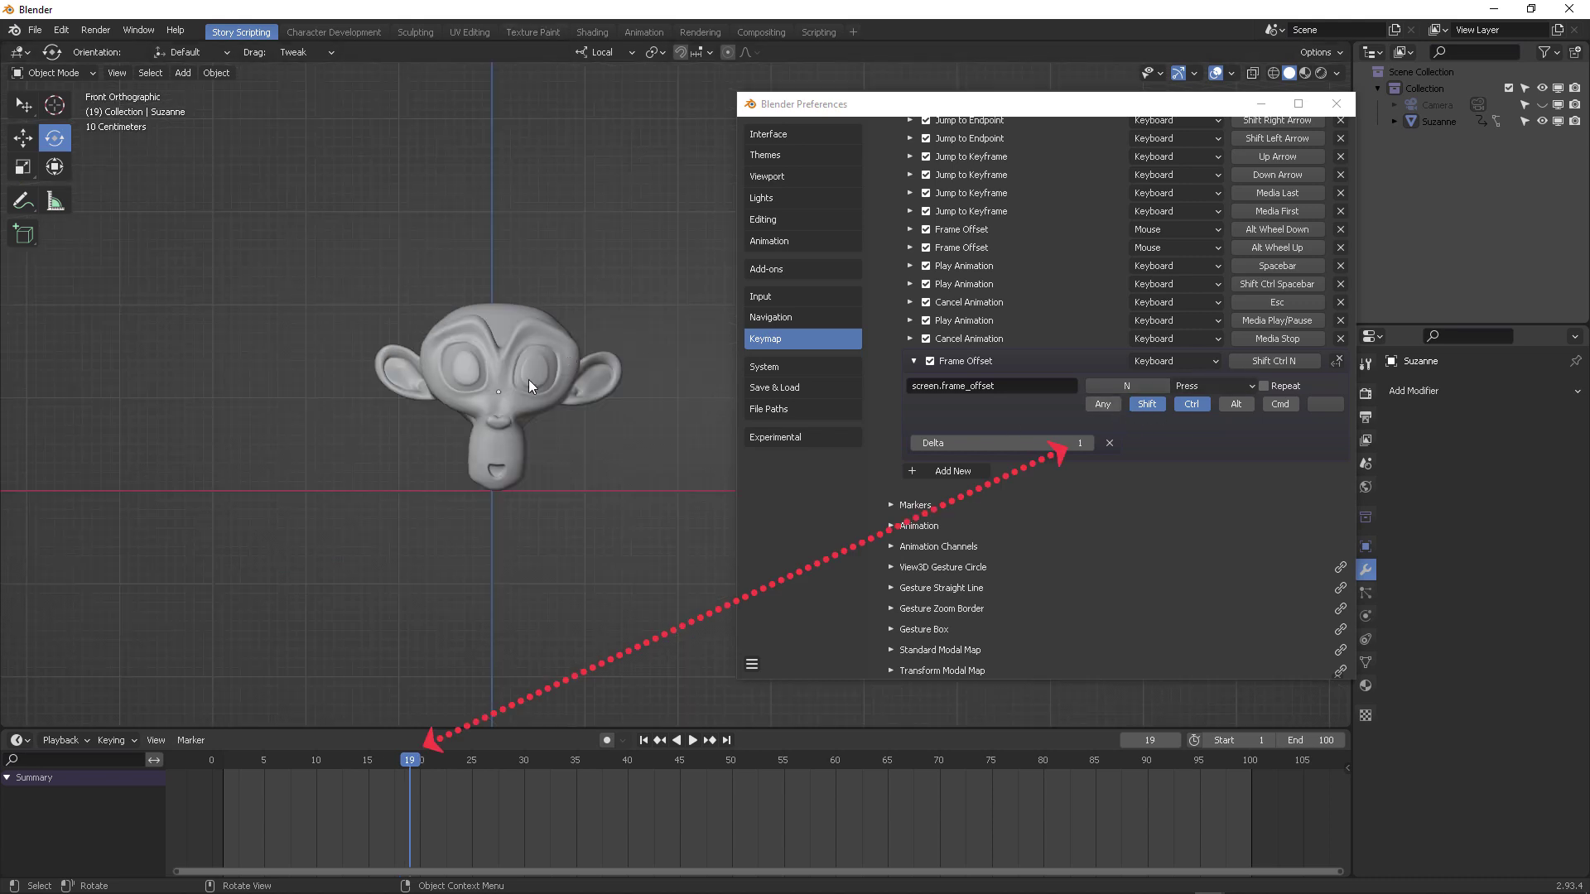
{"action": "key", "text": "ctrl+shift+n"}
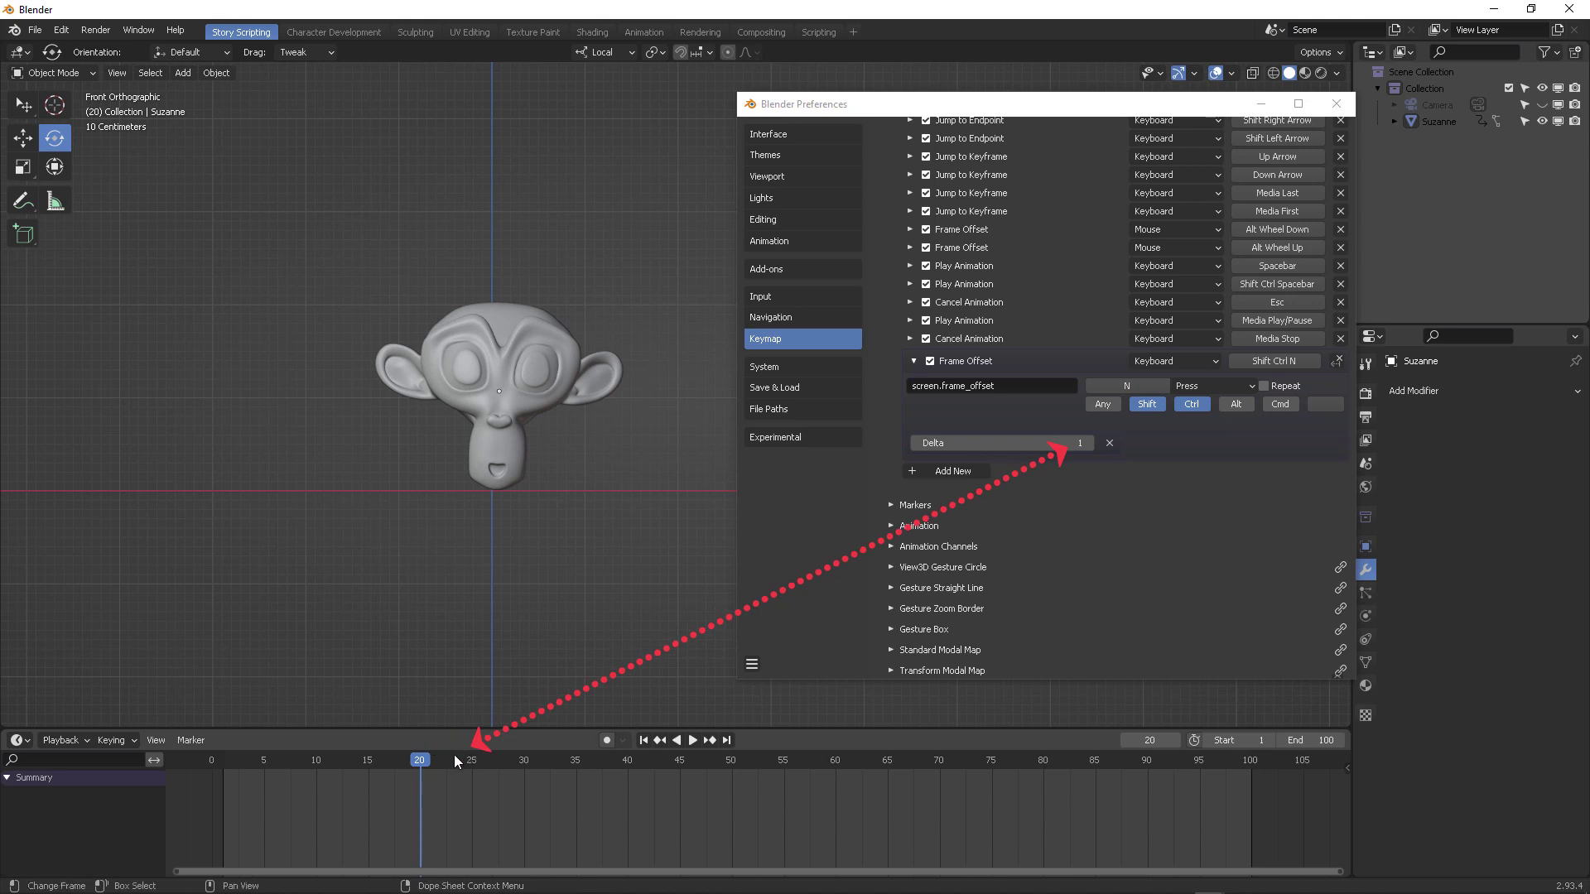
{"action": "left_click", "coordinate": [459, 755]}
{"action": "key", "text": "ctrl+shift+n"}
{"action": "key", "text": "ctrl+shift+n"}
{"action": "key", "text": "ctrl+shift+n"}
{"action": "key", "text": "ctrl+shift+n"}
{"action": "key", "text": "ctrl+shift+n"}
{"action": "key", "text": "ctrl+shift+n"}
{"action": "key", "text": "ctrl+shift+n"}
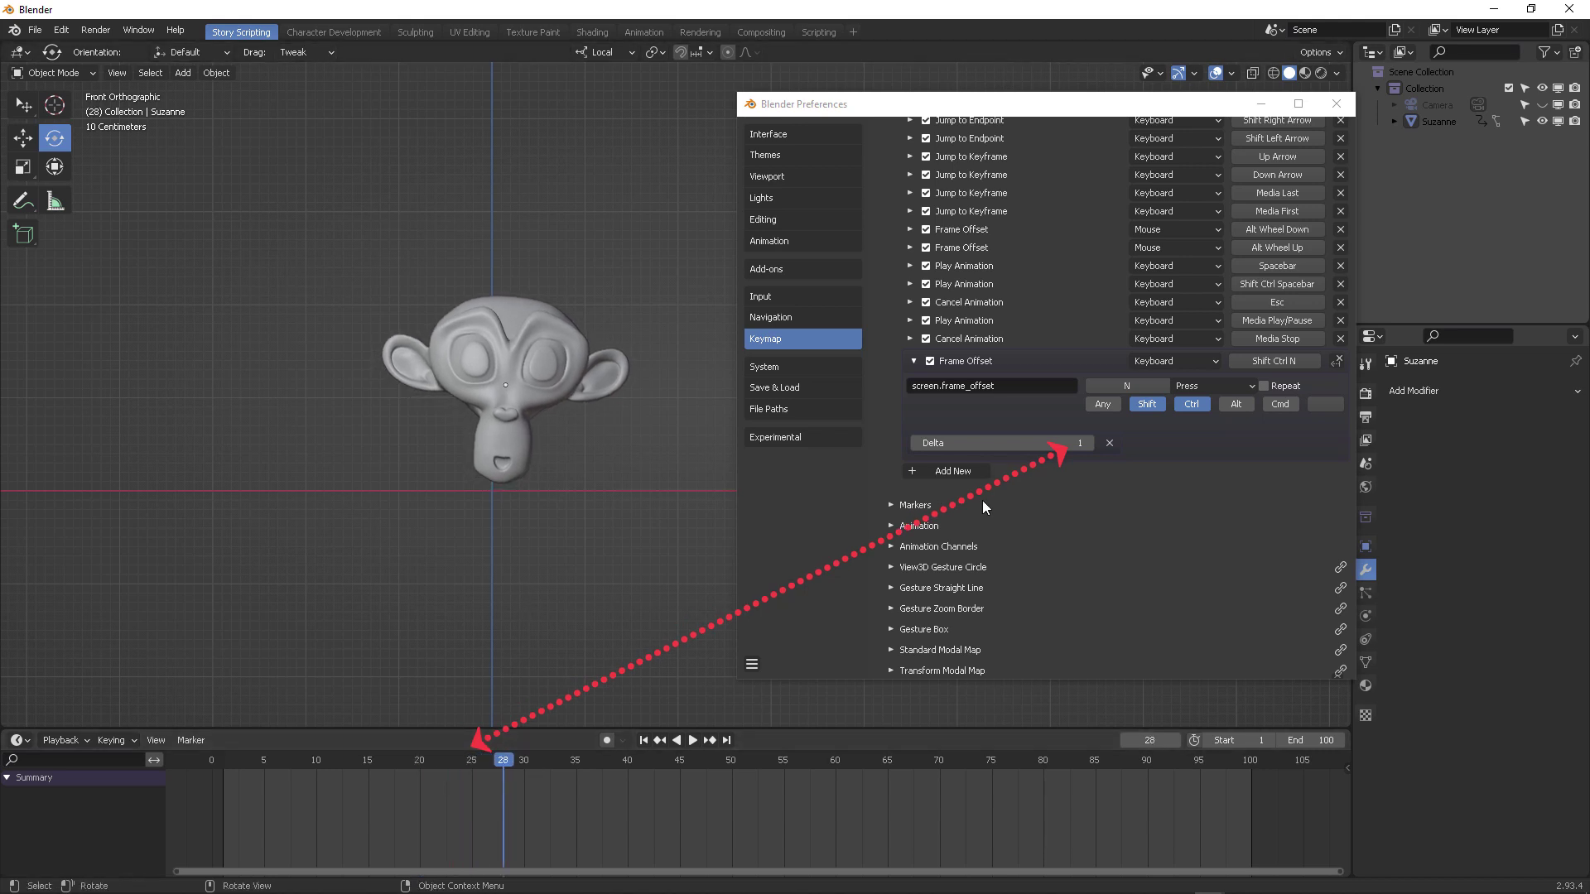
{"action": "key", "text": "ctrl+shift+n"}
{"action": "key", "text": "ctrl+shift+n"}
{"action": "key", "text": "ctrl+shift+n"}
{"action": "key", "text": "ctrl+shift+n"}
{"action": "key", "text": "ctrl+shift+n"}
{"action": "key", "text": "ctrl+shift+n"}
{"action": "key", "text": "ctrl+shift+n"}
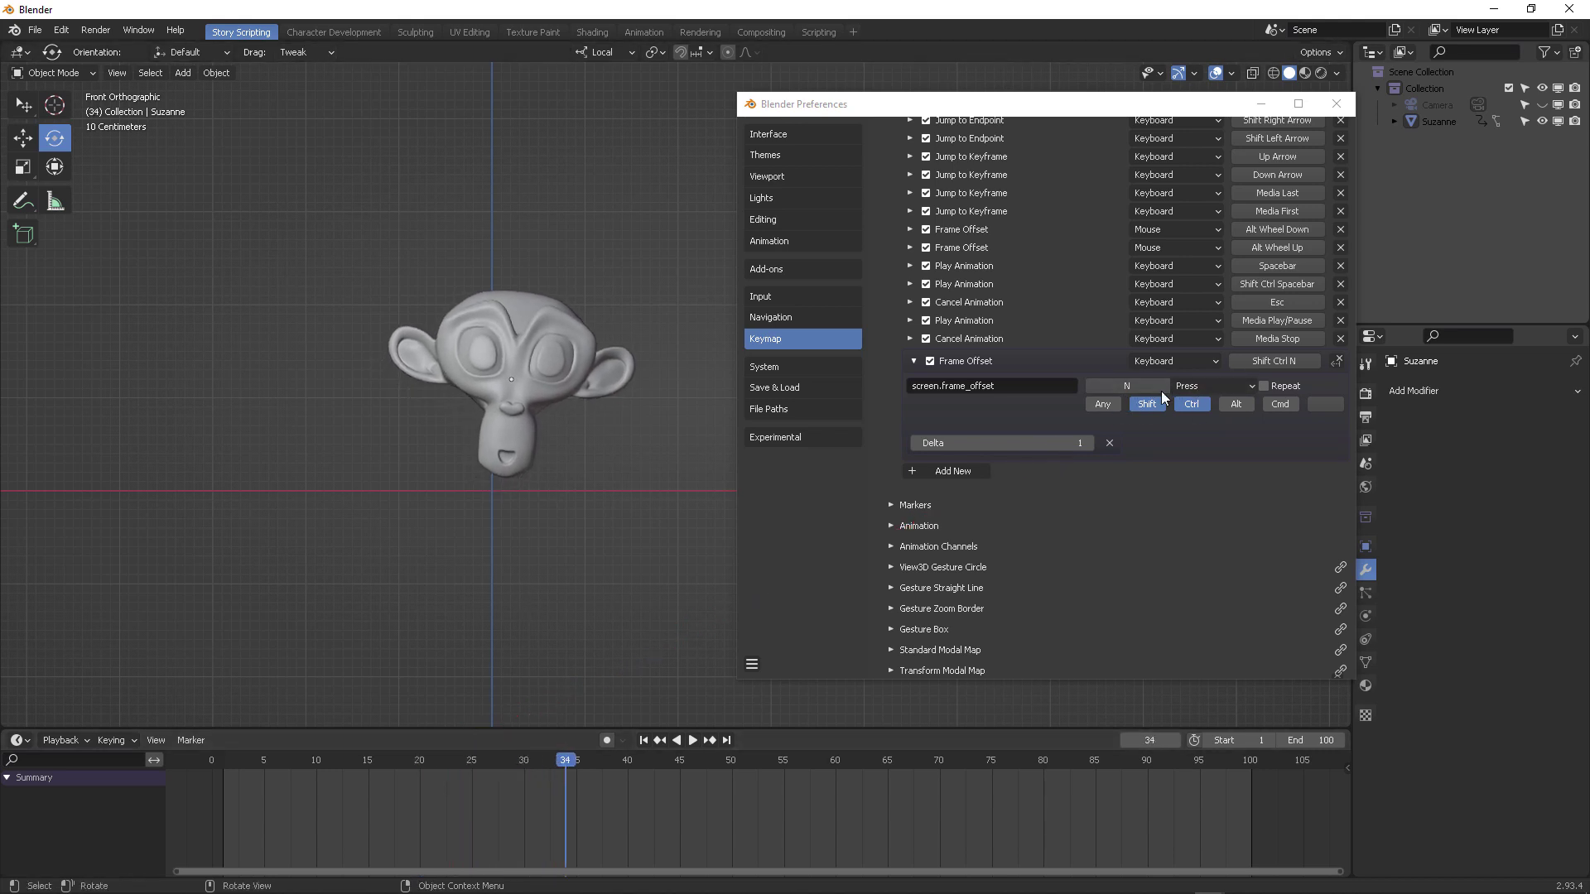
{"action": "key", "text": "ctrl+shift+n"}
{"action": "key", "text": "ctrl+shift+n"}
{"action": "key", "text": "ctrl+shift+n"}
{"action": "key", "text": "ctrl+shift+n"}
{"action": "key", "text": "ctrl+shift+n"}
{"action": "key", "text": "ctrl+shift+n"}
{"action": "key", "text": "ctrl+shift+n"}
{"action": "key", "text": "ctrl+shift+n"}
{"action": "key", "text": "ctrl+shift+n"}
{"action": "key", "text": "ctrl+shift+n"}
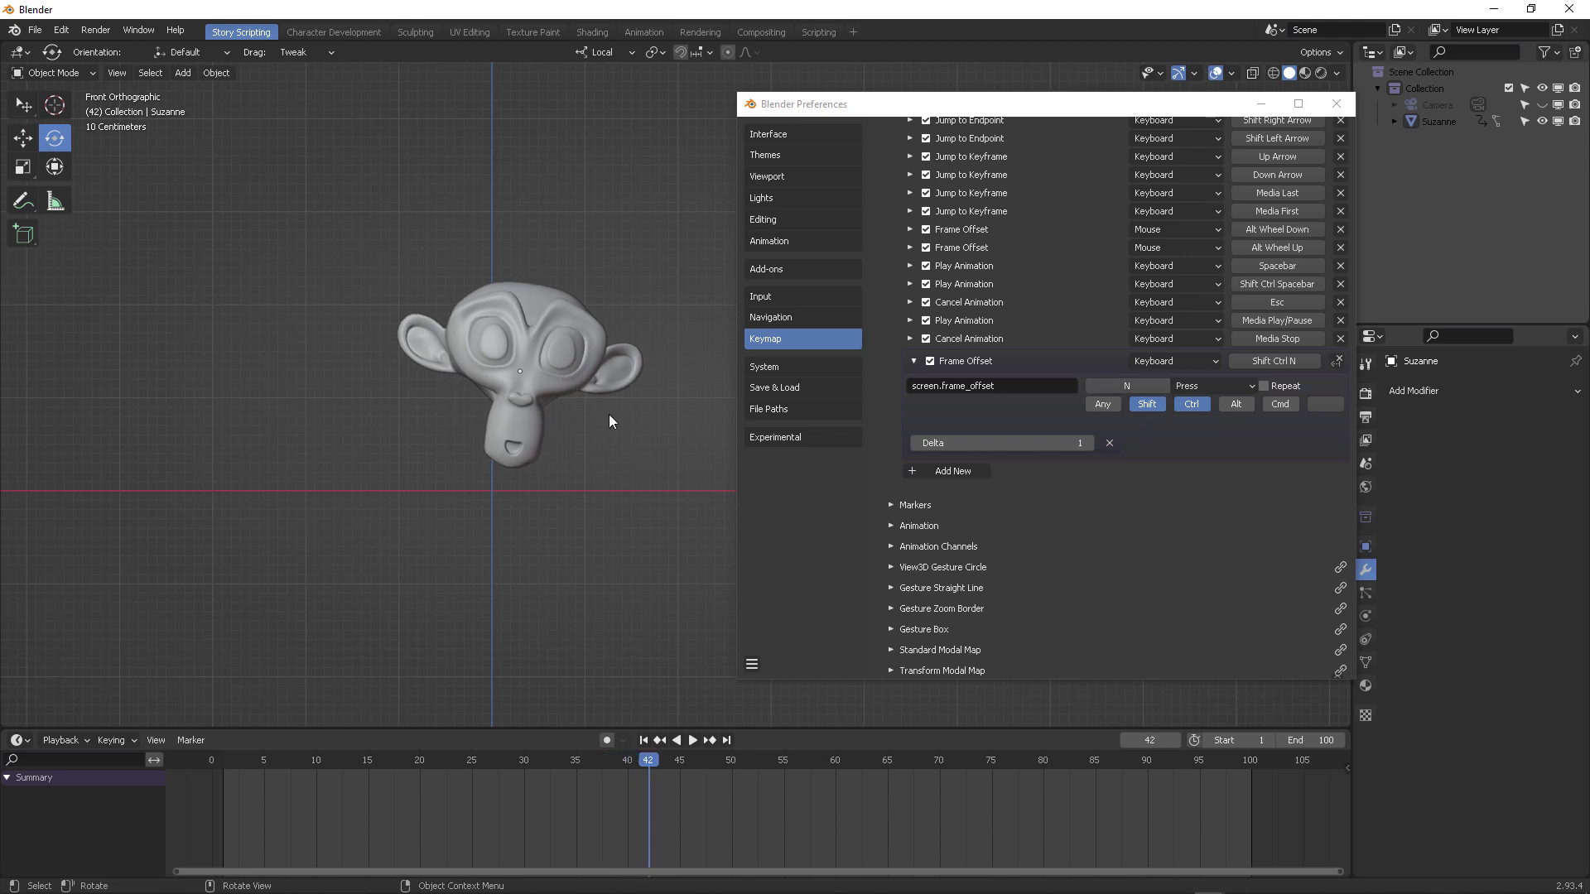
{"action": "key", "text": "ctrl+shift+n"}
{"action": "key", "text": "ctrl+shift+n"}
{"action": "key", "text": "ctrl+shift+n"}
{"action": "key", "text": "ctrl+shift+n"}
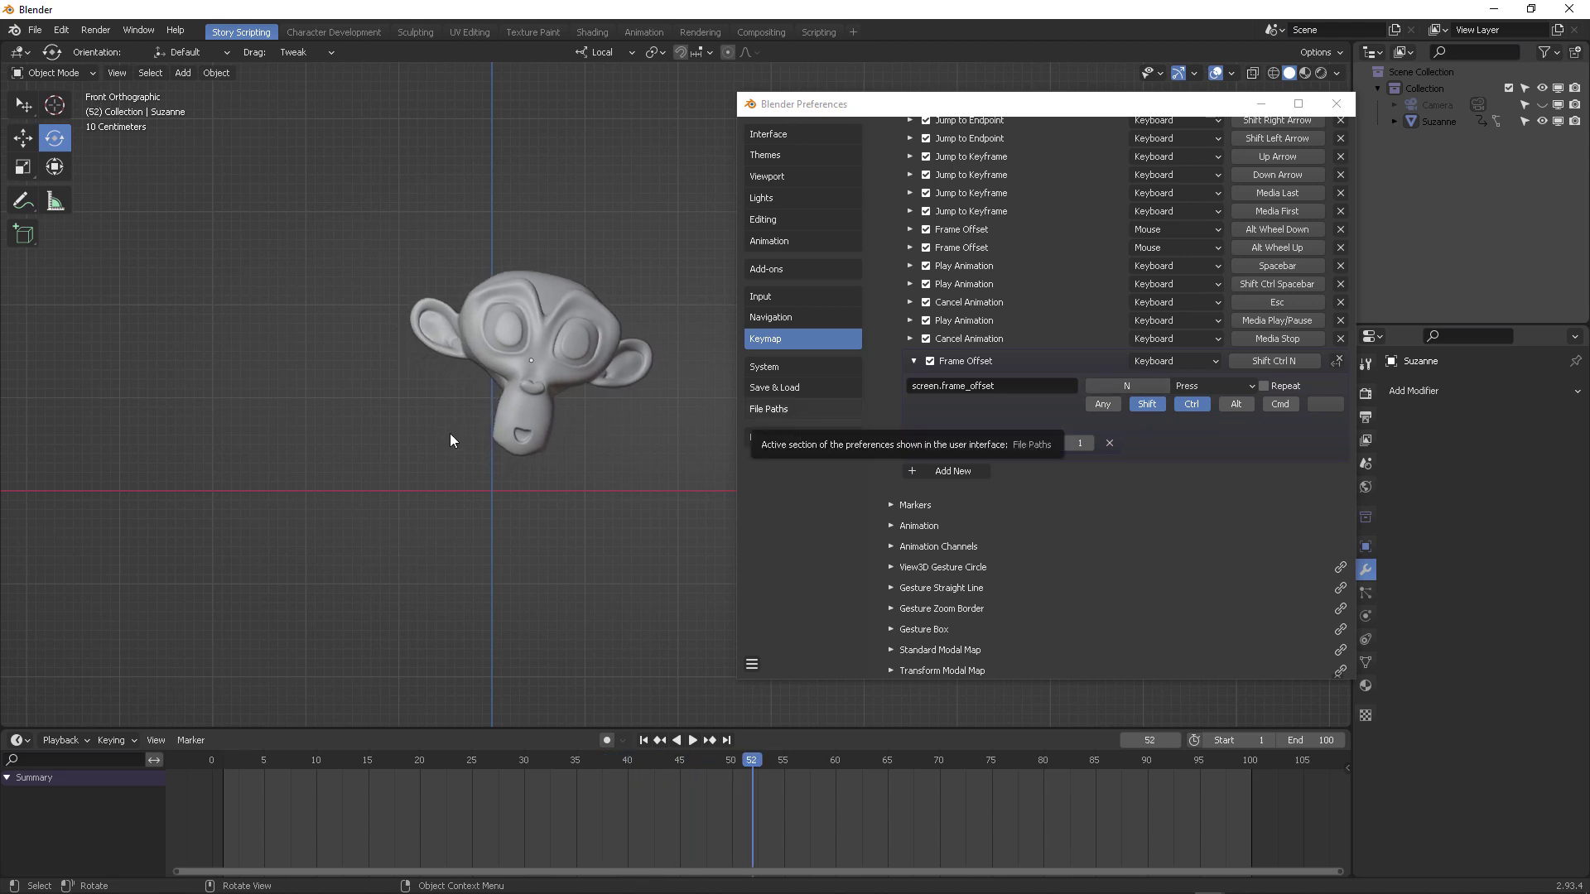
{"action": "middle_click_drag", "start_coordinate": [449, 434], "coordinate": [505, 482]}
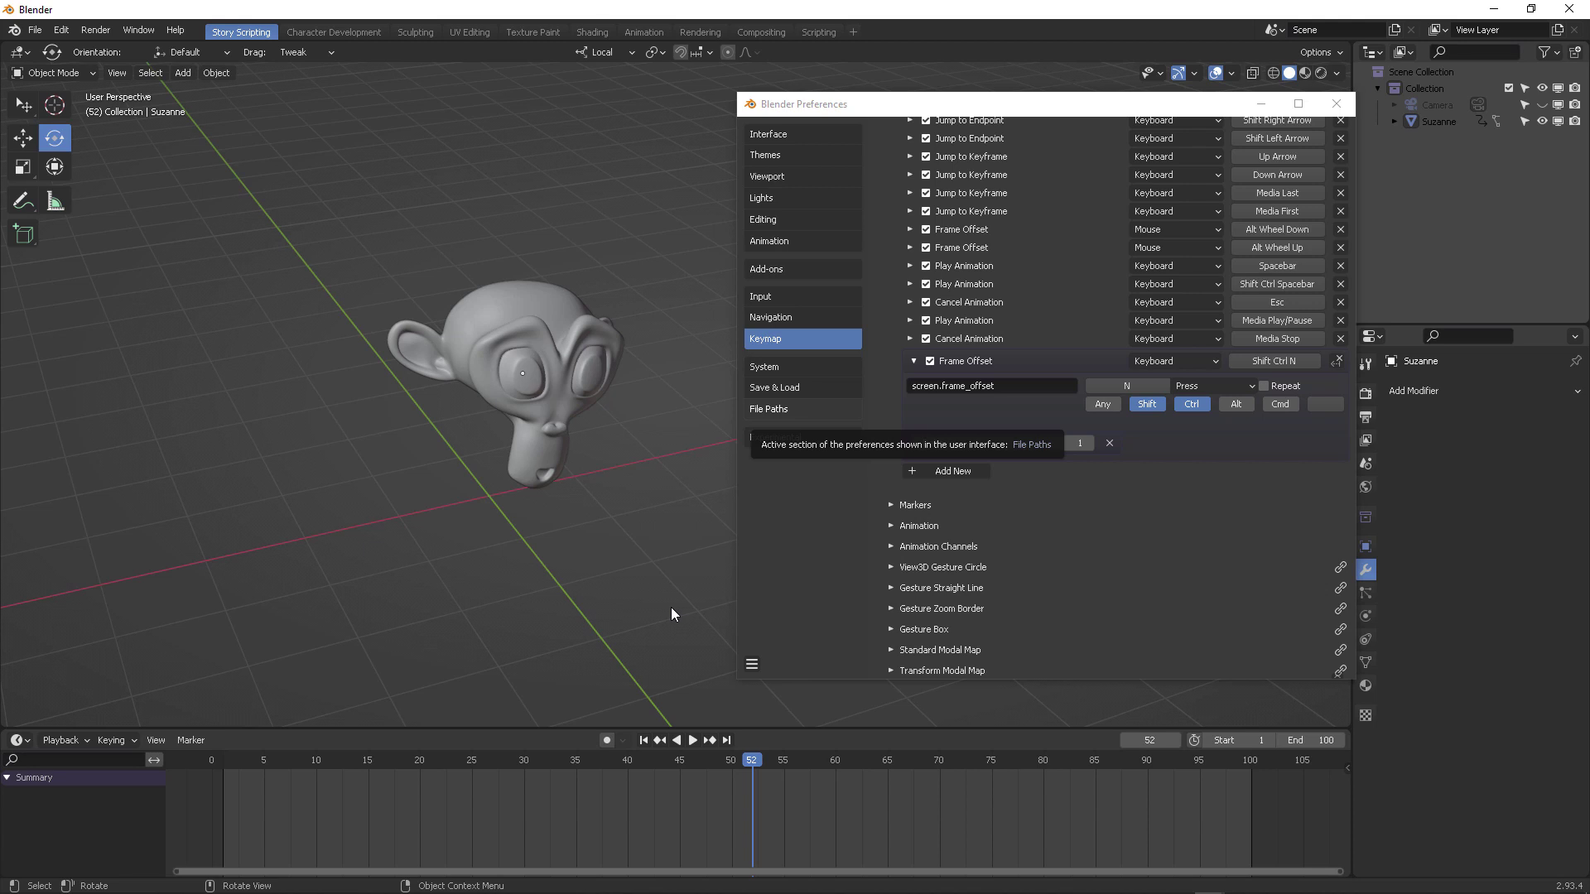
- Press numpad 1 between orbits and zooms, snapping to front view as frames advance to 61
{"action": "key", "text": "KP_1"}
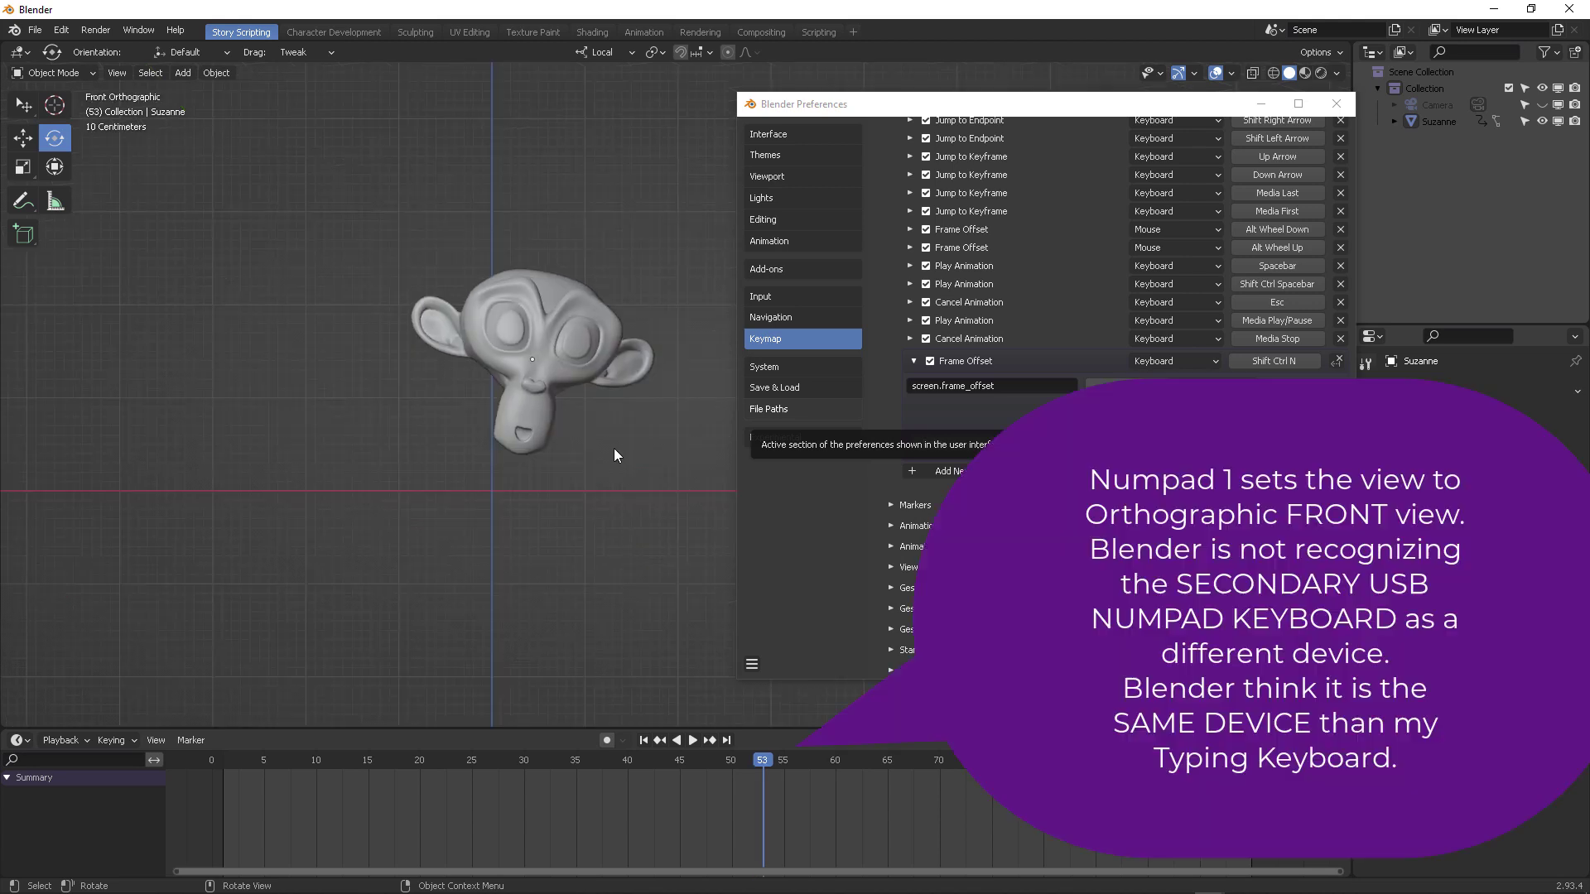
{"action": "middle_click_drag", "start_coordinate": [415, 292], "coordinate": [504, 471]}
{"action": "key", "text": "KP_1"}
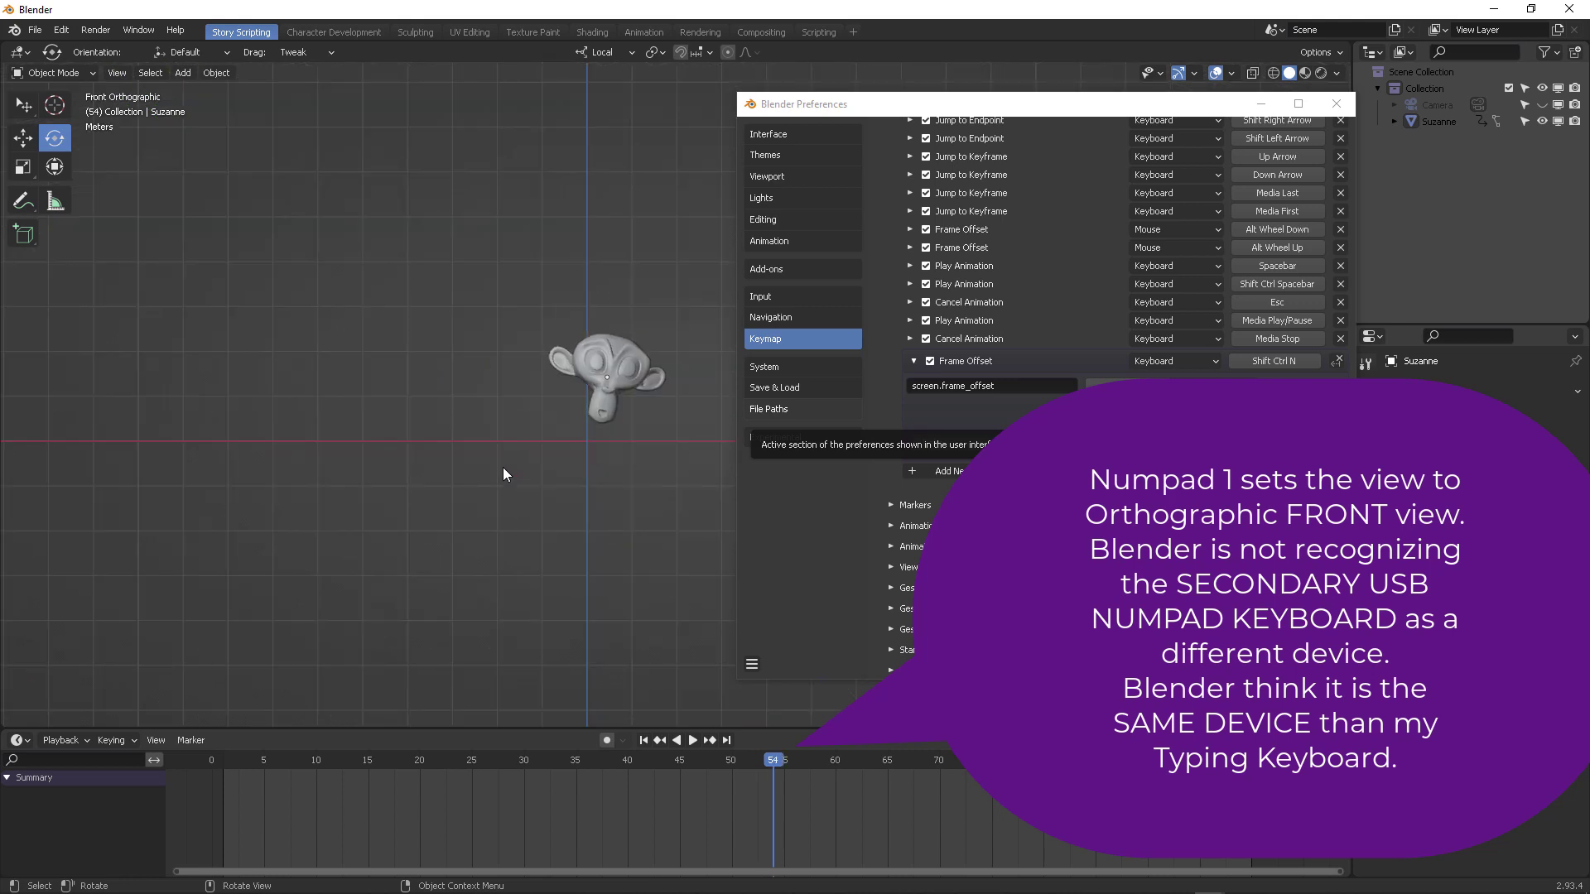
{"action": "scroll", "coordinate": [574, 444], "scroll_direction": "up", "scroll_amount": 3}
{"action": "scroll", "coordinate": [577, 450], "scroll_direction": "up", "scroll_amount": 3}
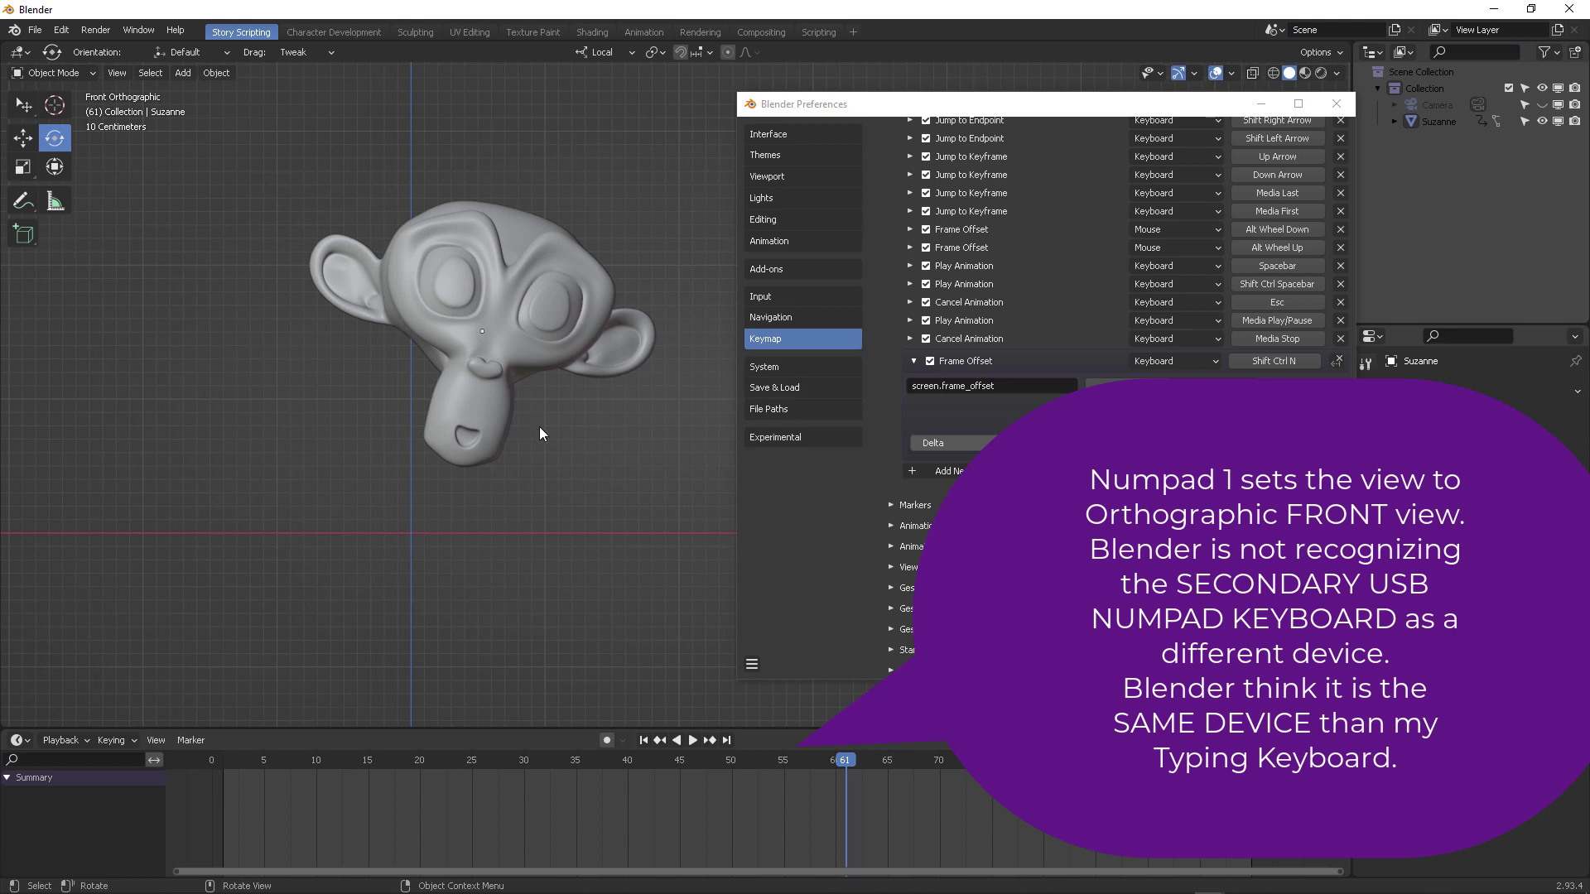
{"action": "middle_click_drag", "start_coordinate": [539, 427], "coordinate": [607, 453]}
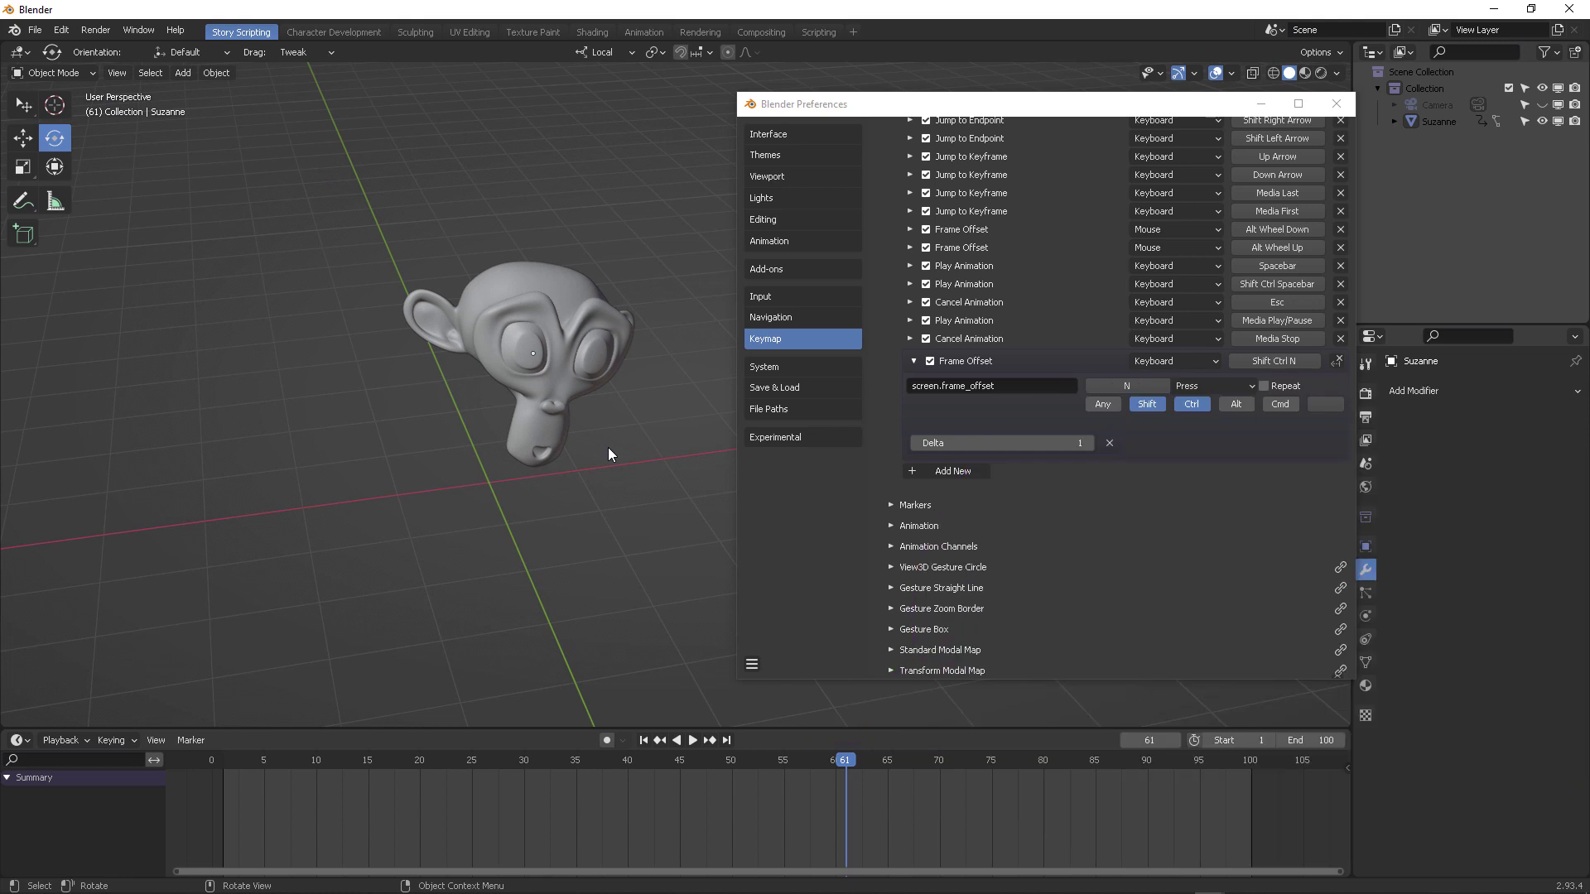
- Create a new HID macro named 'F13 in OBS'
{"action": "key", "text": "alt+Tab"}
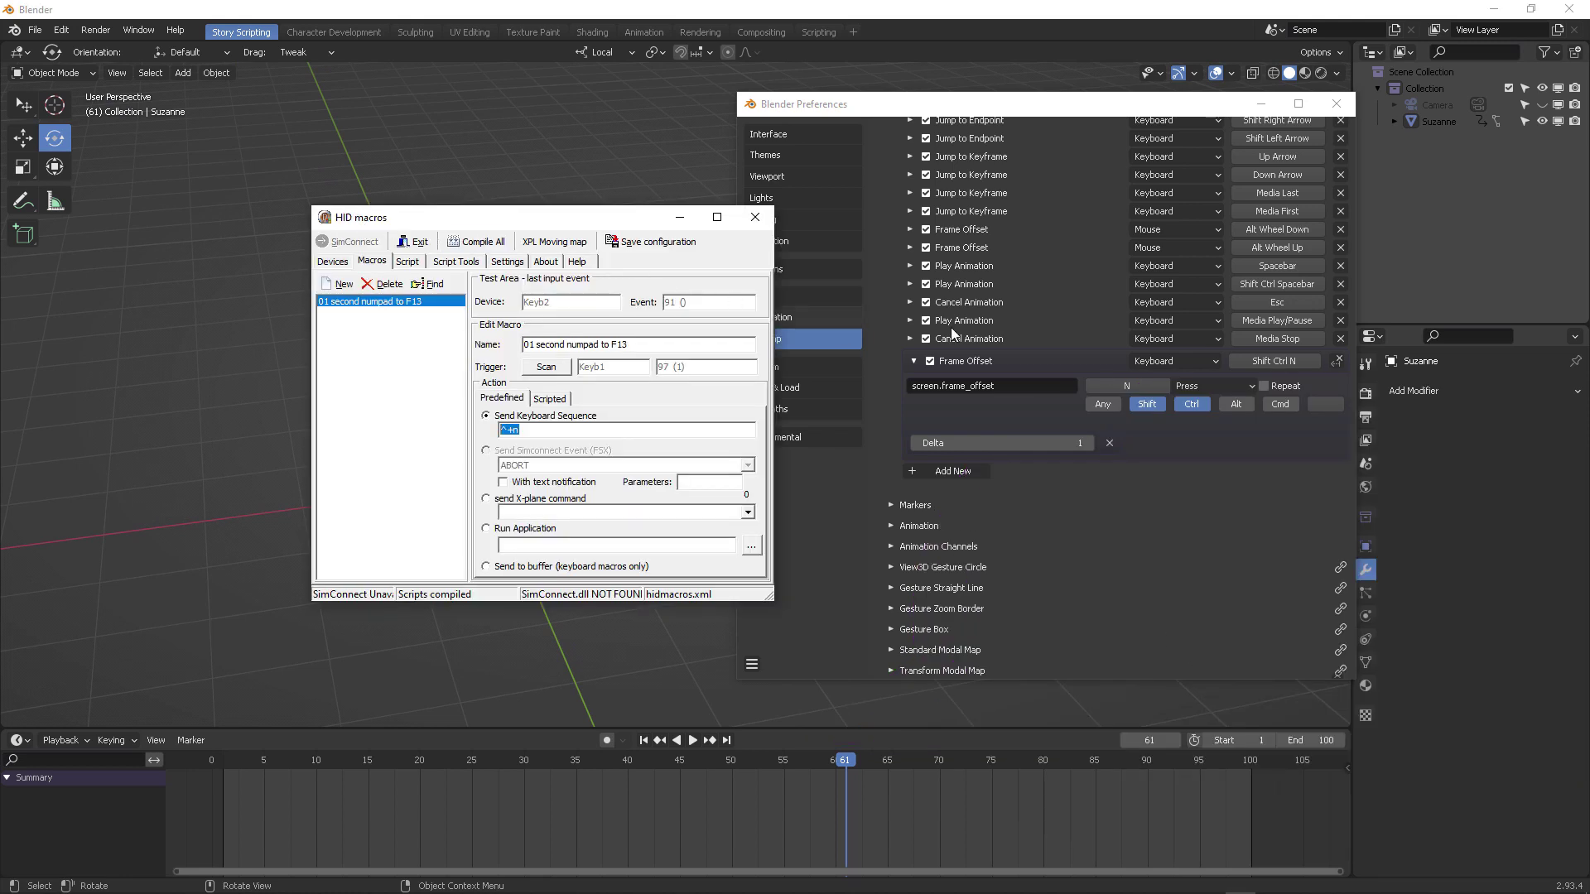
{"action": "left_click", "coordinate": [558, 732]}
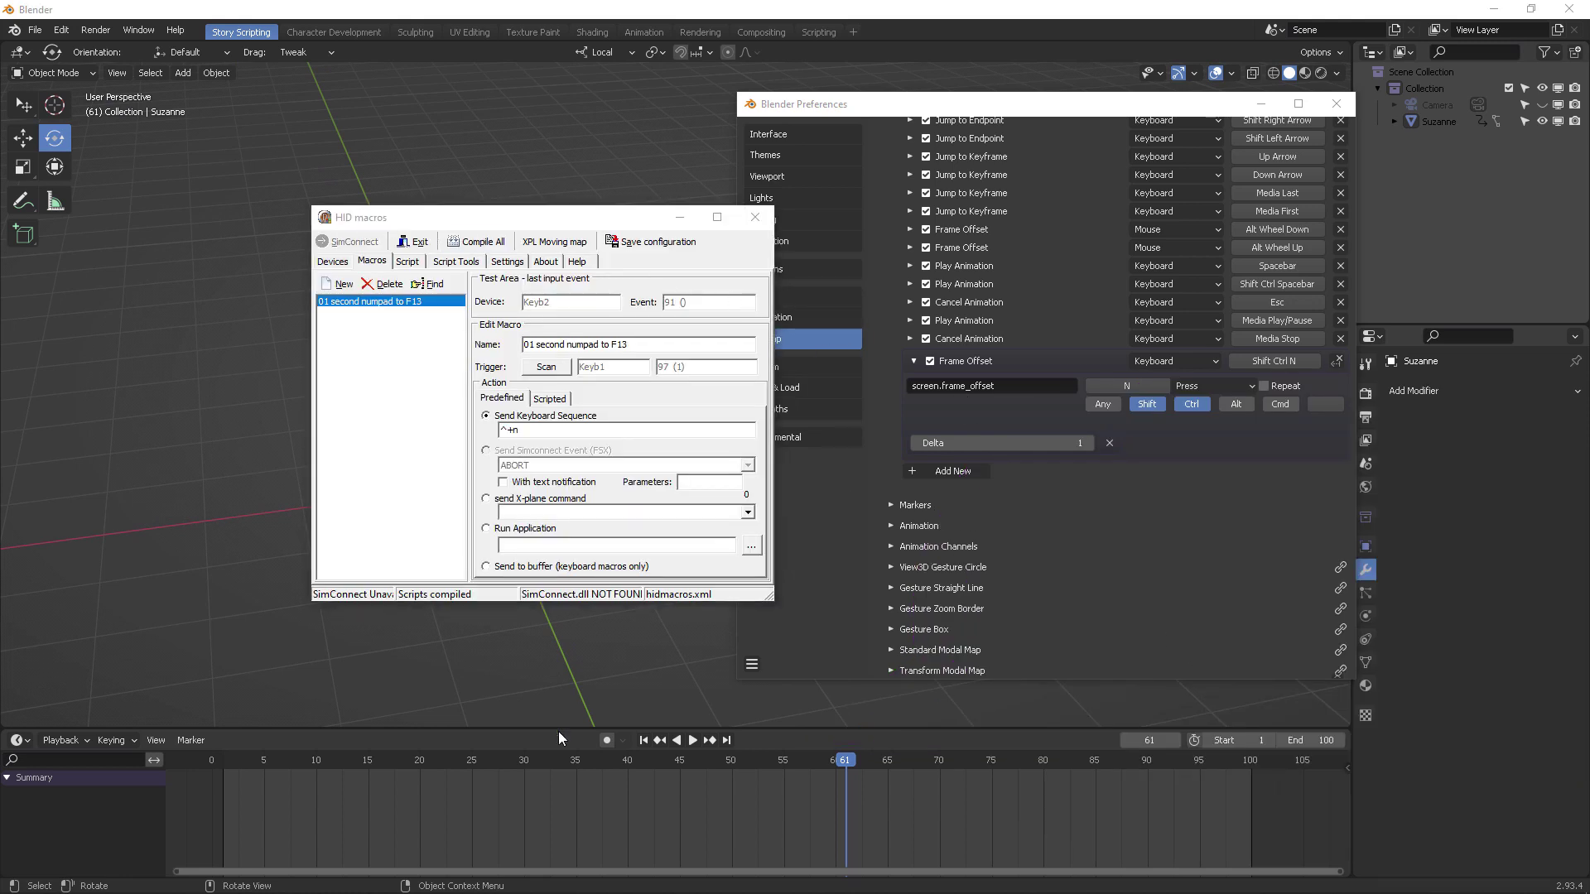
{"action": "key", "text": "KP_1"}
{"action": "left_click_drag", "start_coordinate": [505, 219], "coordinate": [966, 231]}
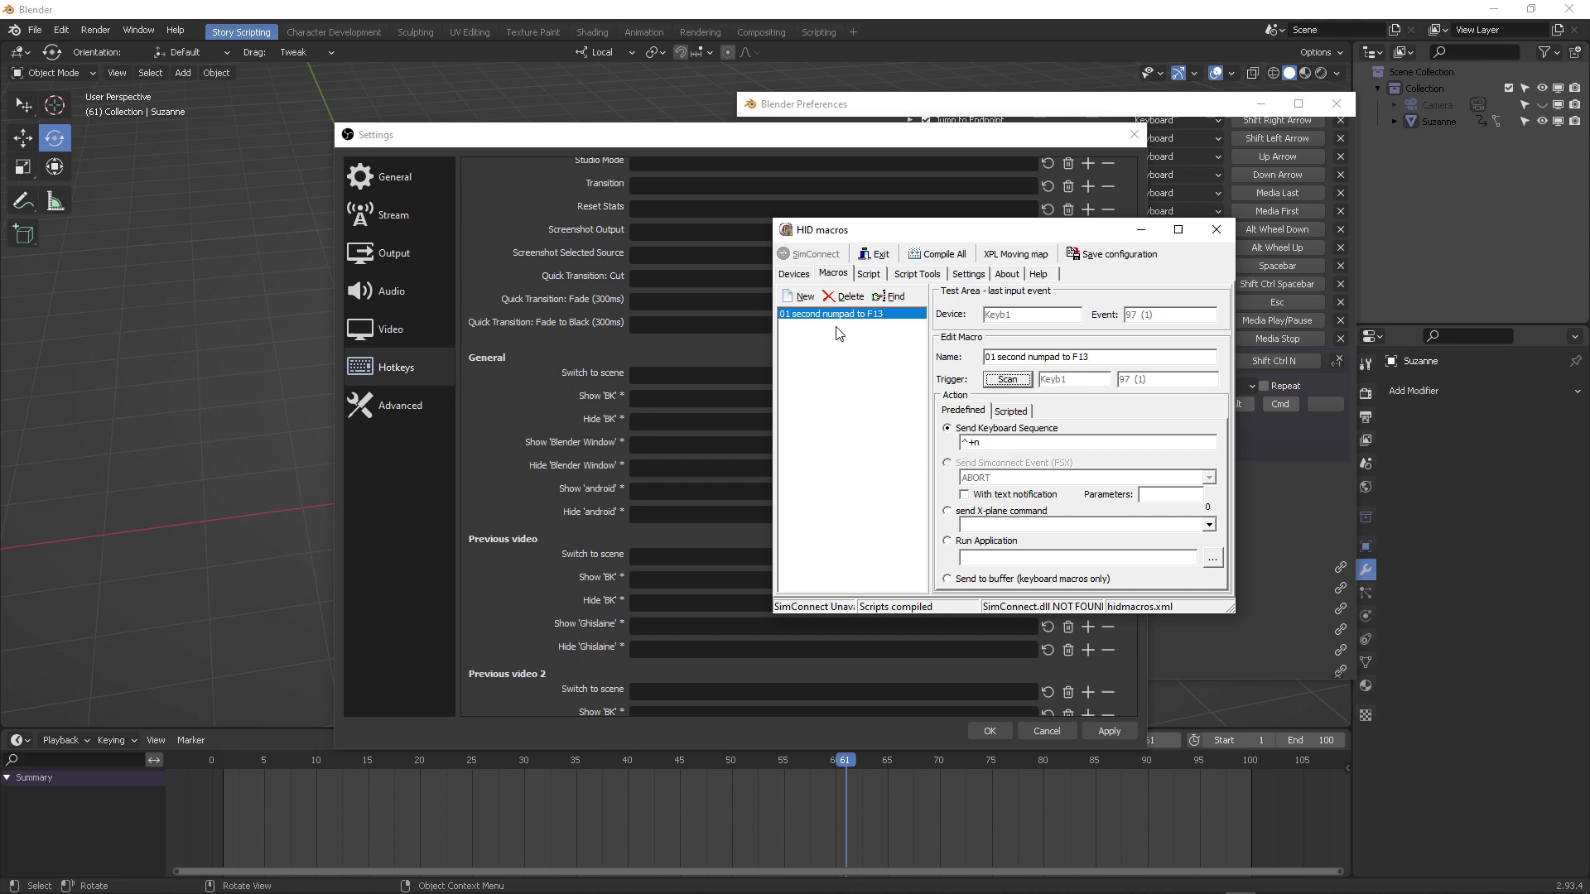
{"action": "left_click", "coordinate": [800, 296]}
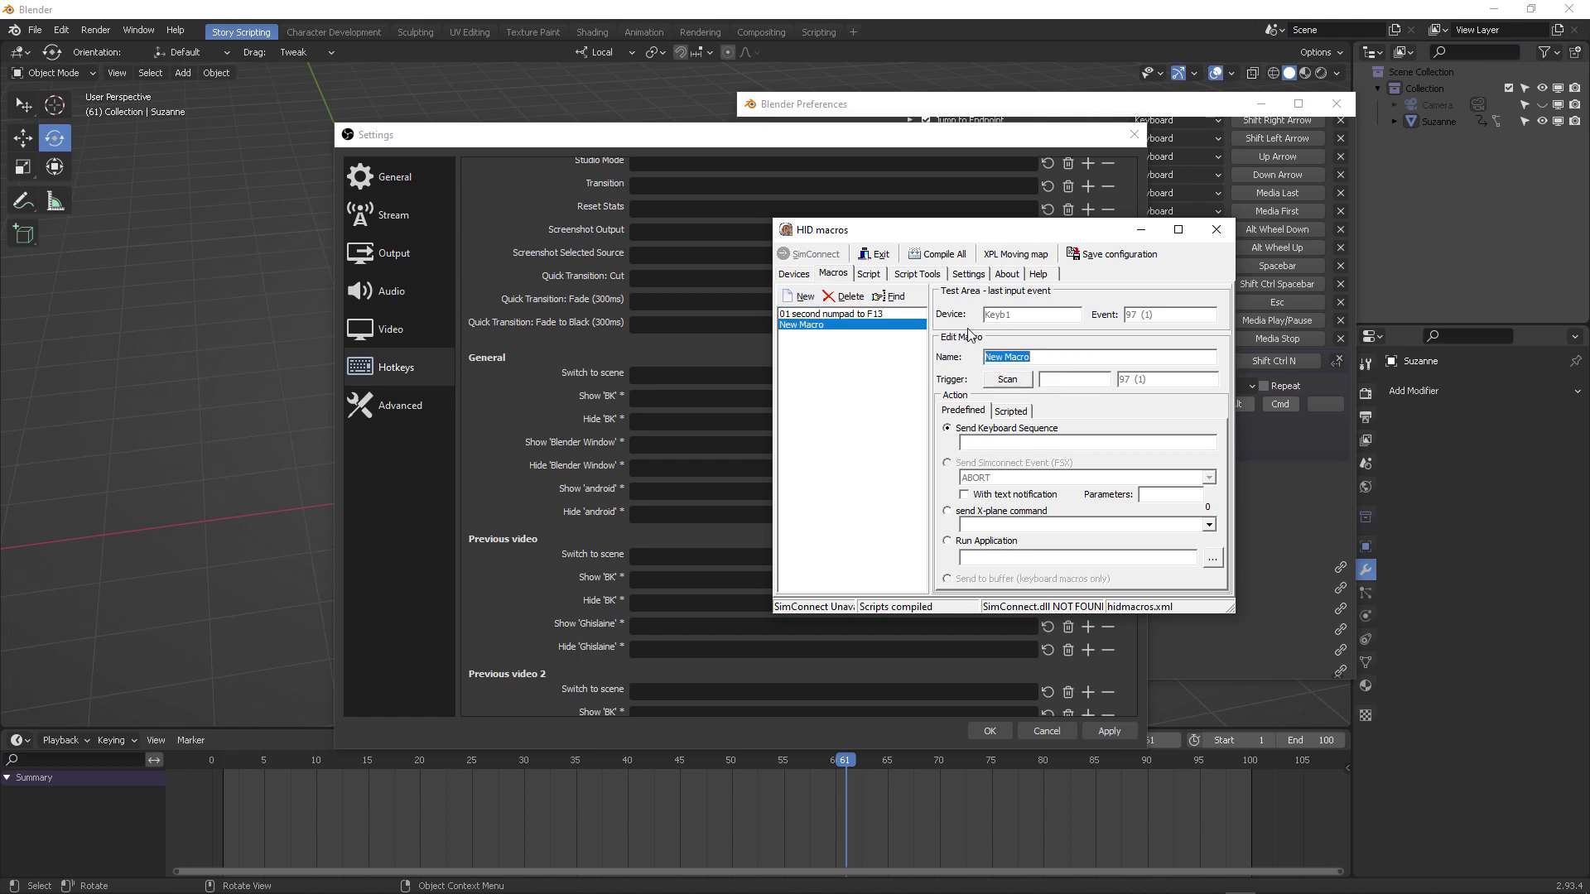
{"action": "type", "text": "F13 in OBS"}
{"action": "key", "text": "Return"}
- Trigger the macro with numpad 2, have it send {F13}, and save the configuration
{"action": "left_click", "coordinate": [1015, 379]}
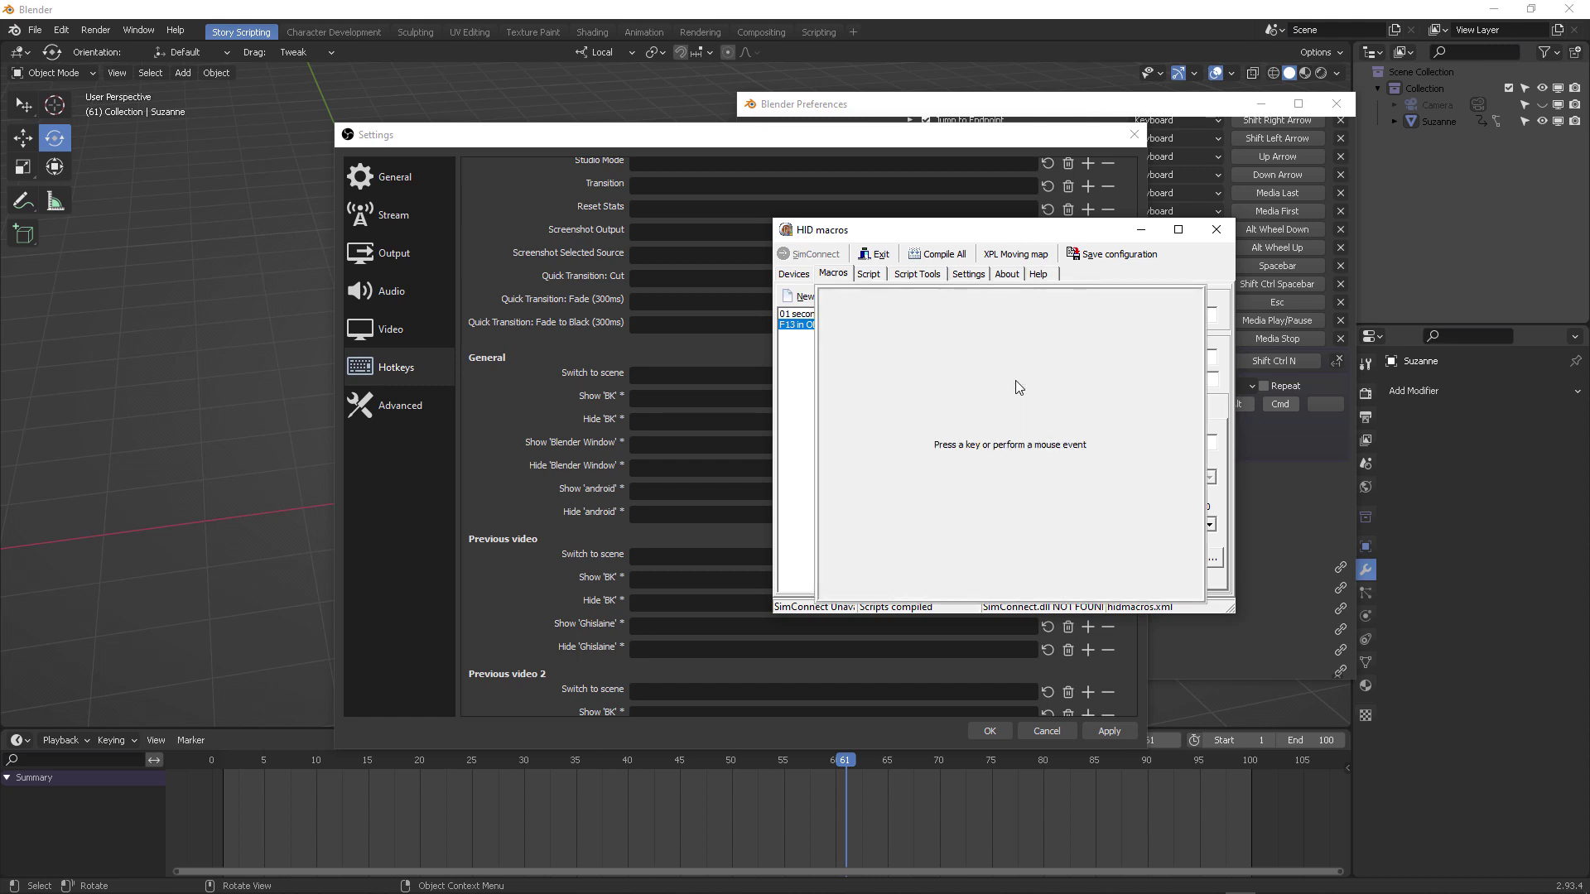
{"action": "key", "text": "KP_2"}
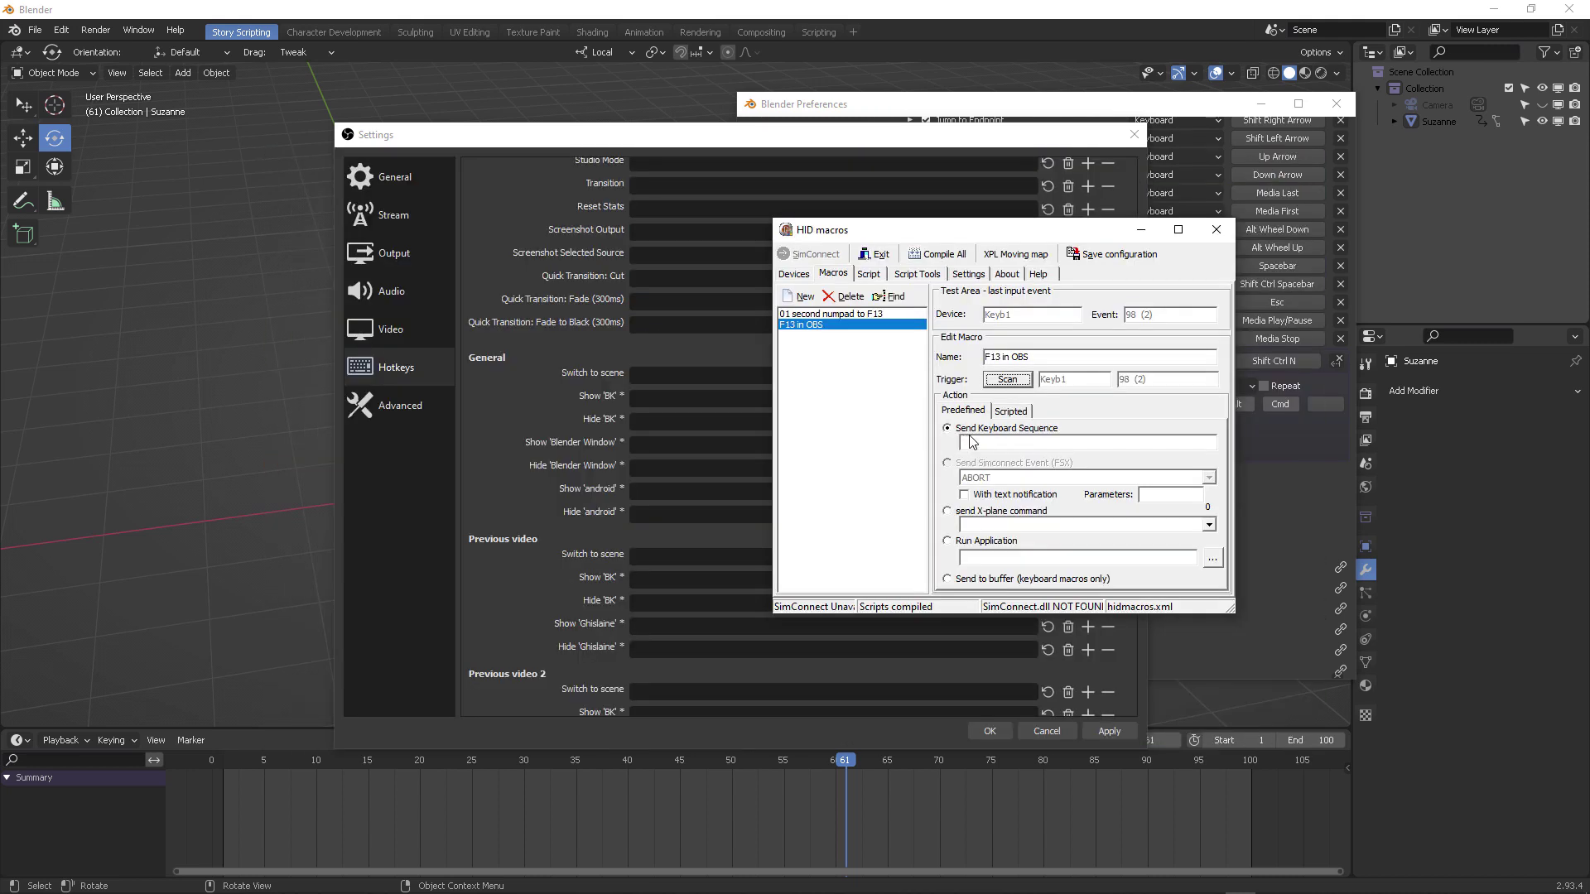
{"action": "left_click", "coordinate": [1013, 439]}
{"action": "type", "text": "{F13"}
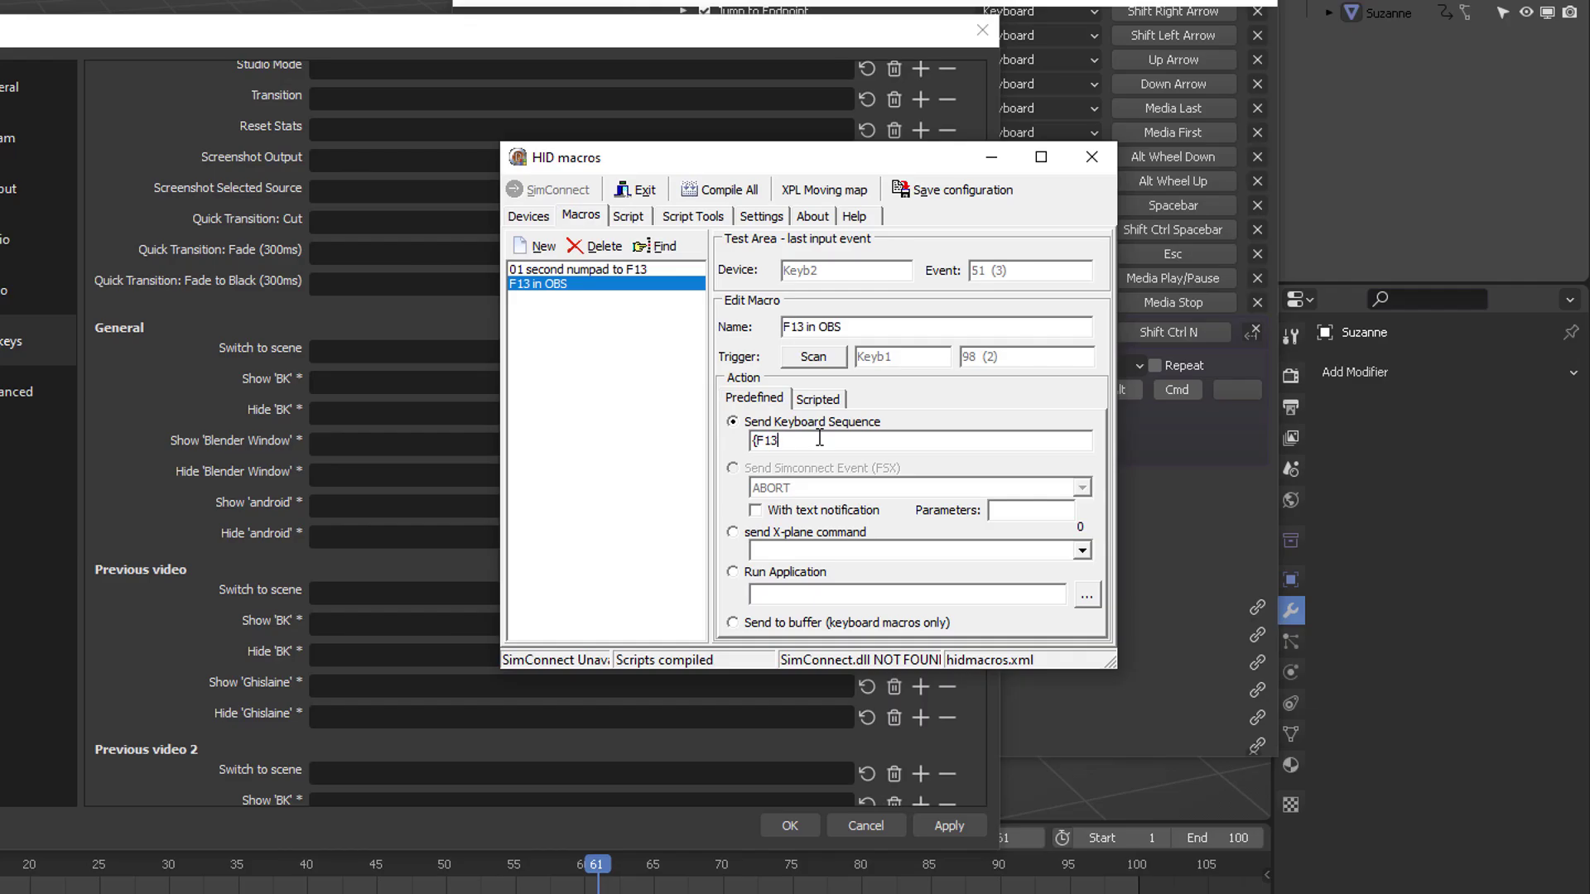
{"action": "type", "text": "}"}
{"action": "left_click_drag", "start_coordinate": [609, 161], "coordinate": [634, 168]}
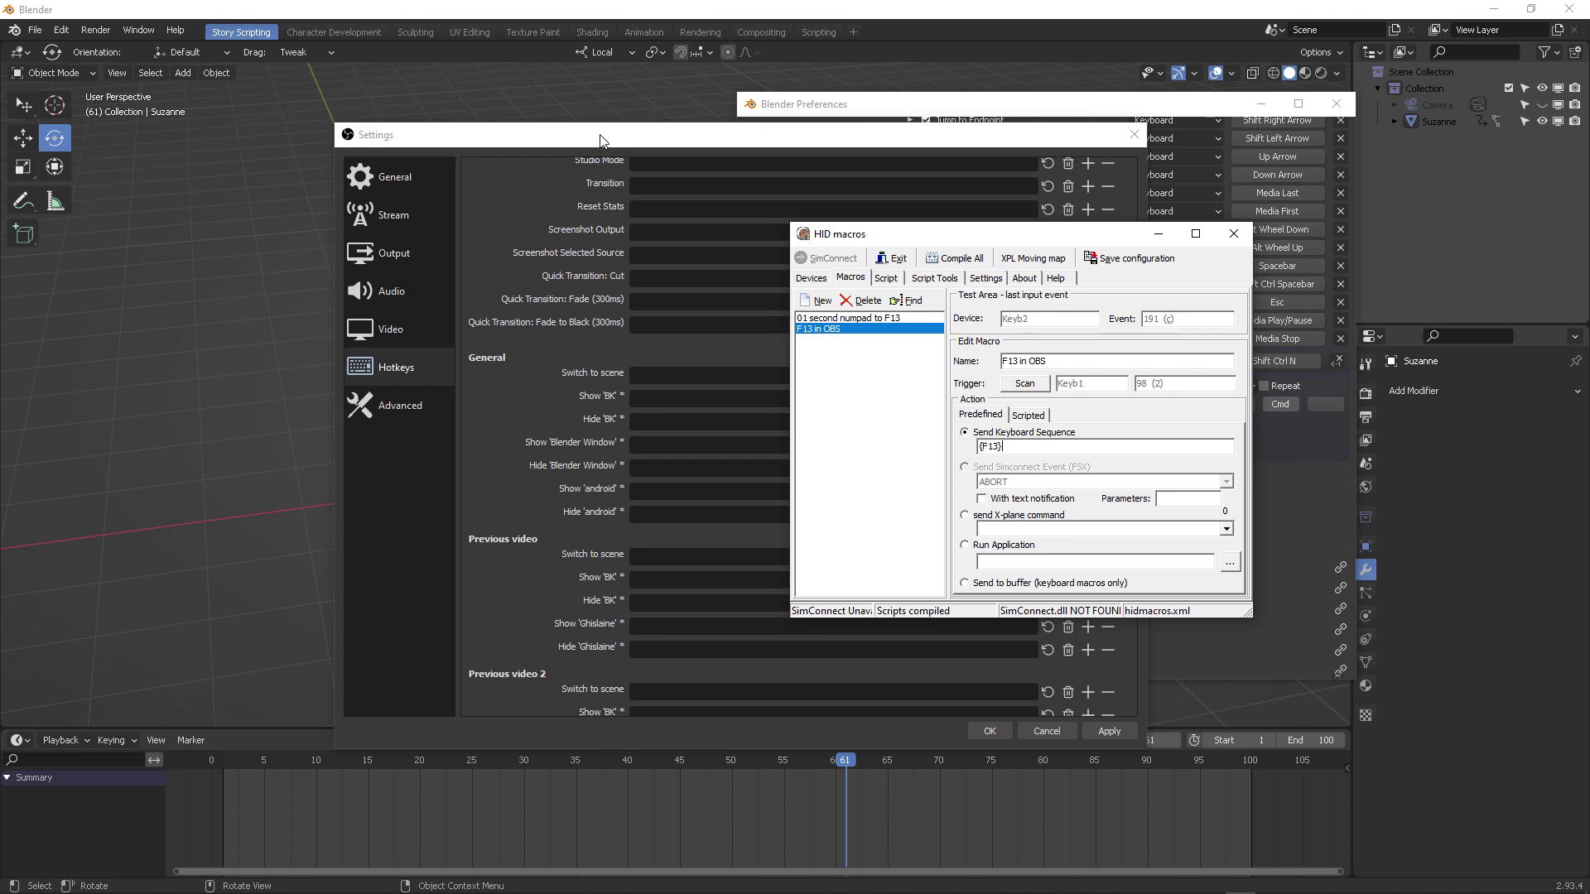
{"action": "left_click", "coordinate": [1131, 259]}
- Set F13 as the General scene's 'Switch to scene' hotkey in OBS Hotkeys settings
{"action": "left_click", "coordinate": [717, 149]}
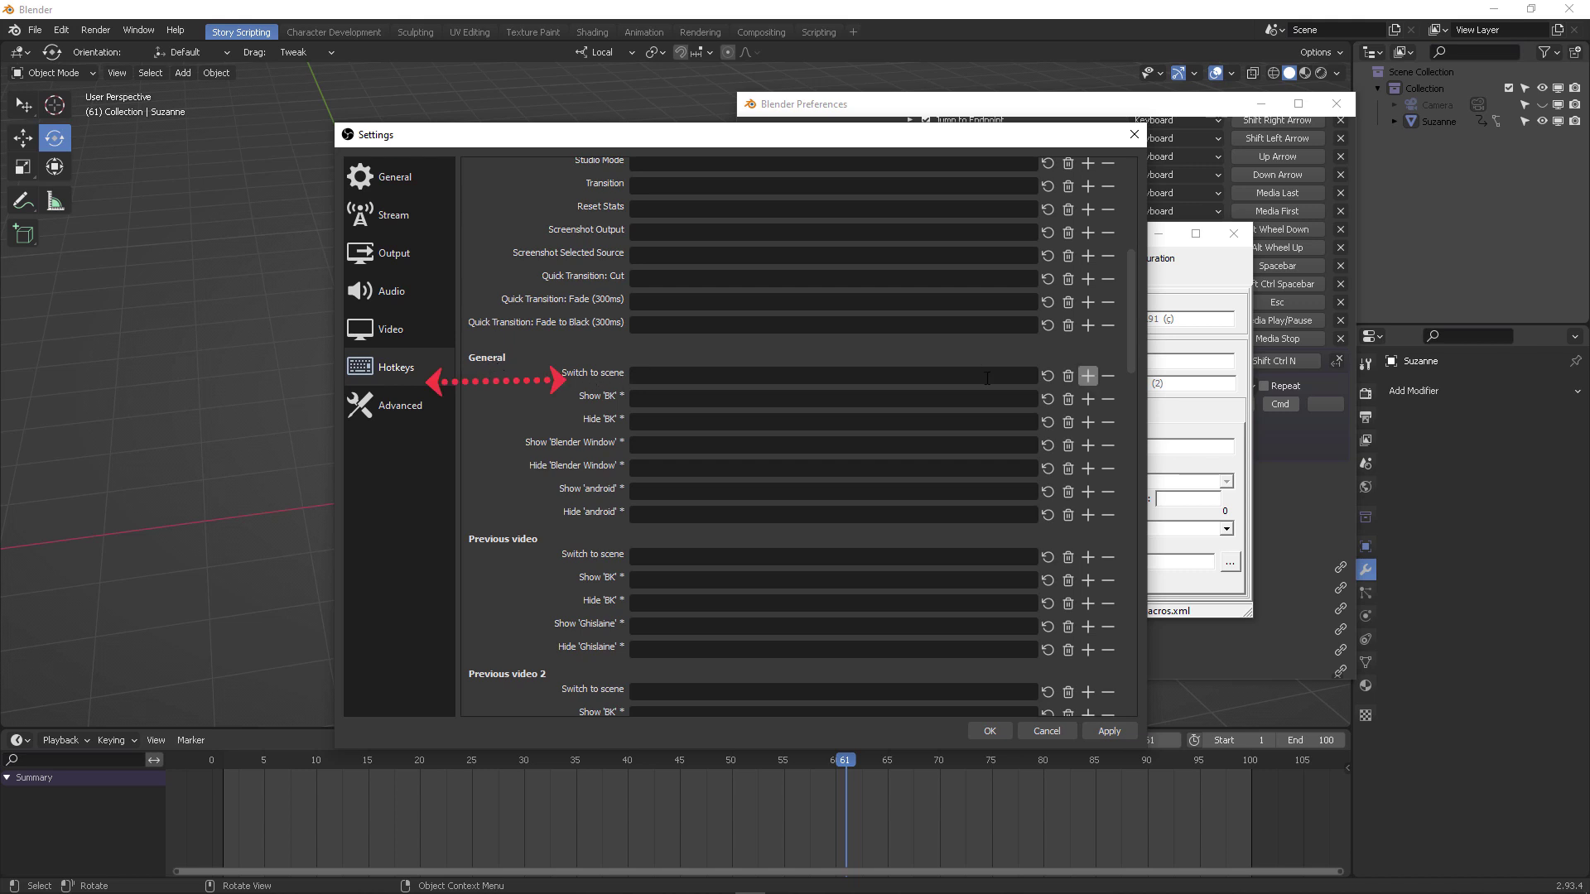
{"action": "scroll", "coordinate": [858, 389], "scroll_direction": "up", "scroll_amount": 5}
{"action": "scroll", "coordinate": [804, 439], "scroll_direction": "down", "scroll_amount": 3}
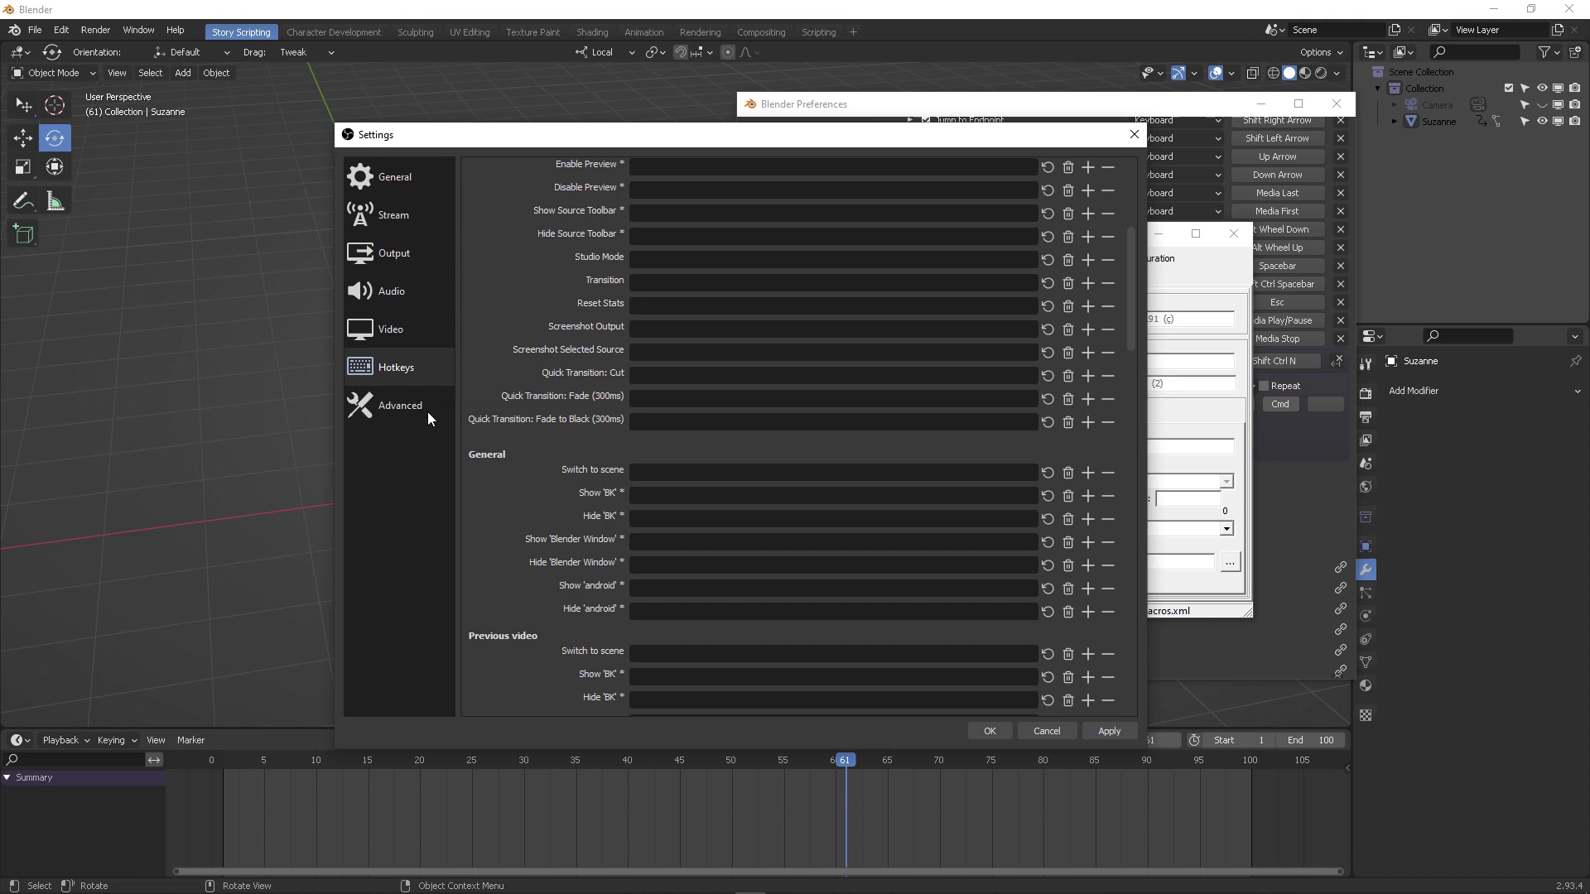
{"action": "scroll", "coordinate": [560, 351], "scroll_direction": "down", "scroll_amount": 3}
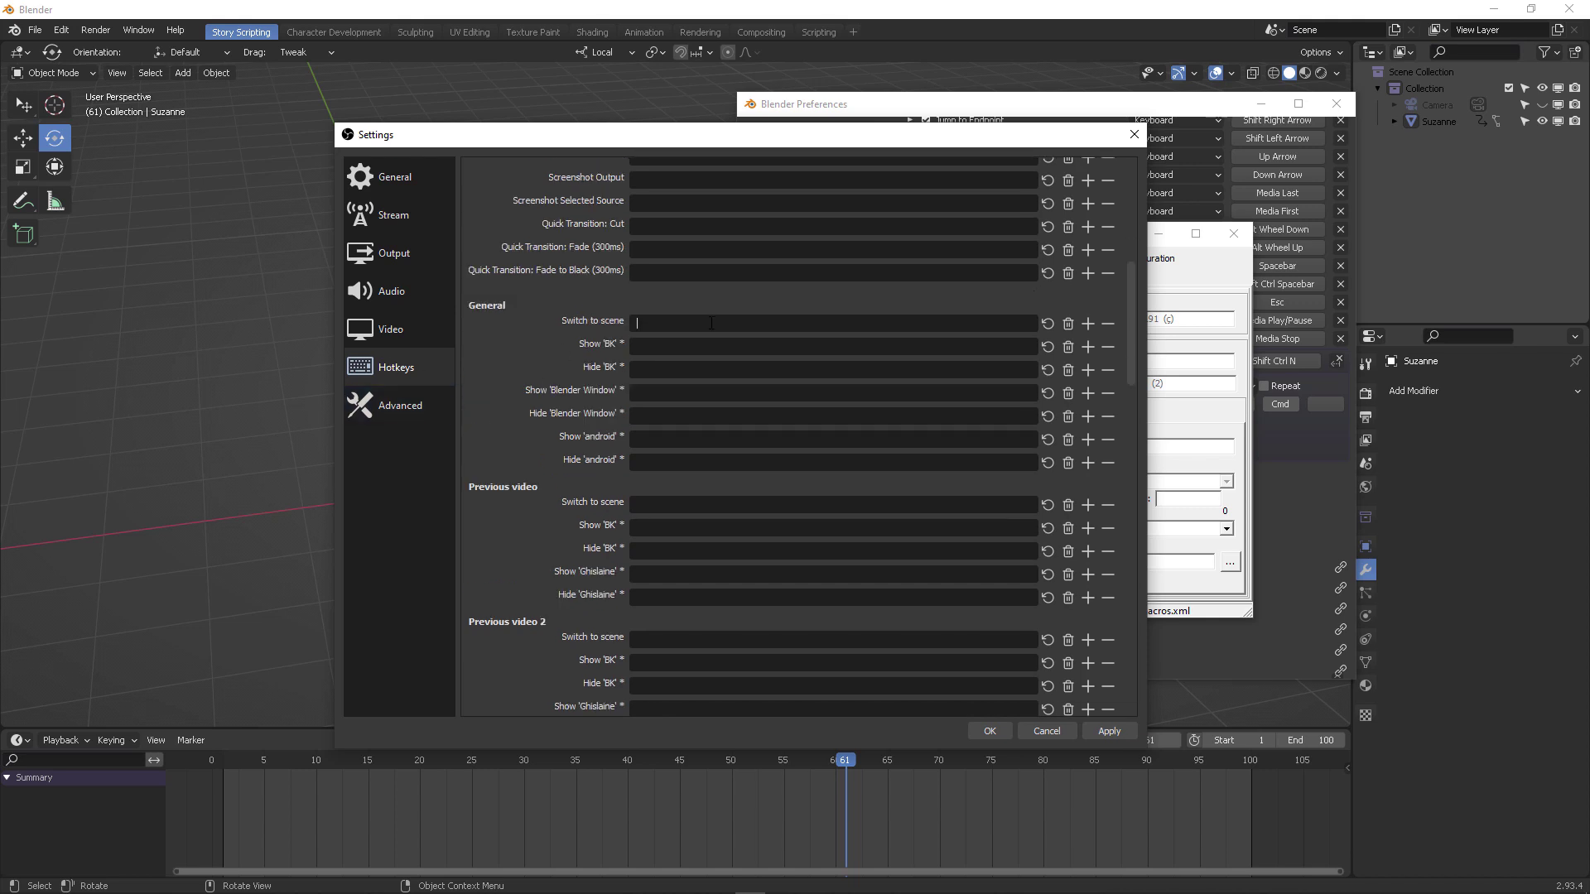
{"action": "key", "text": "F13"}
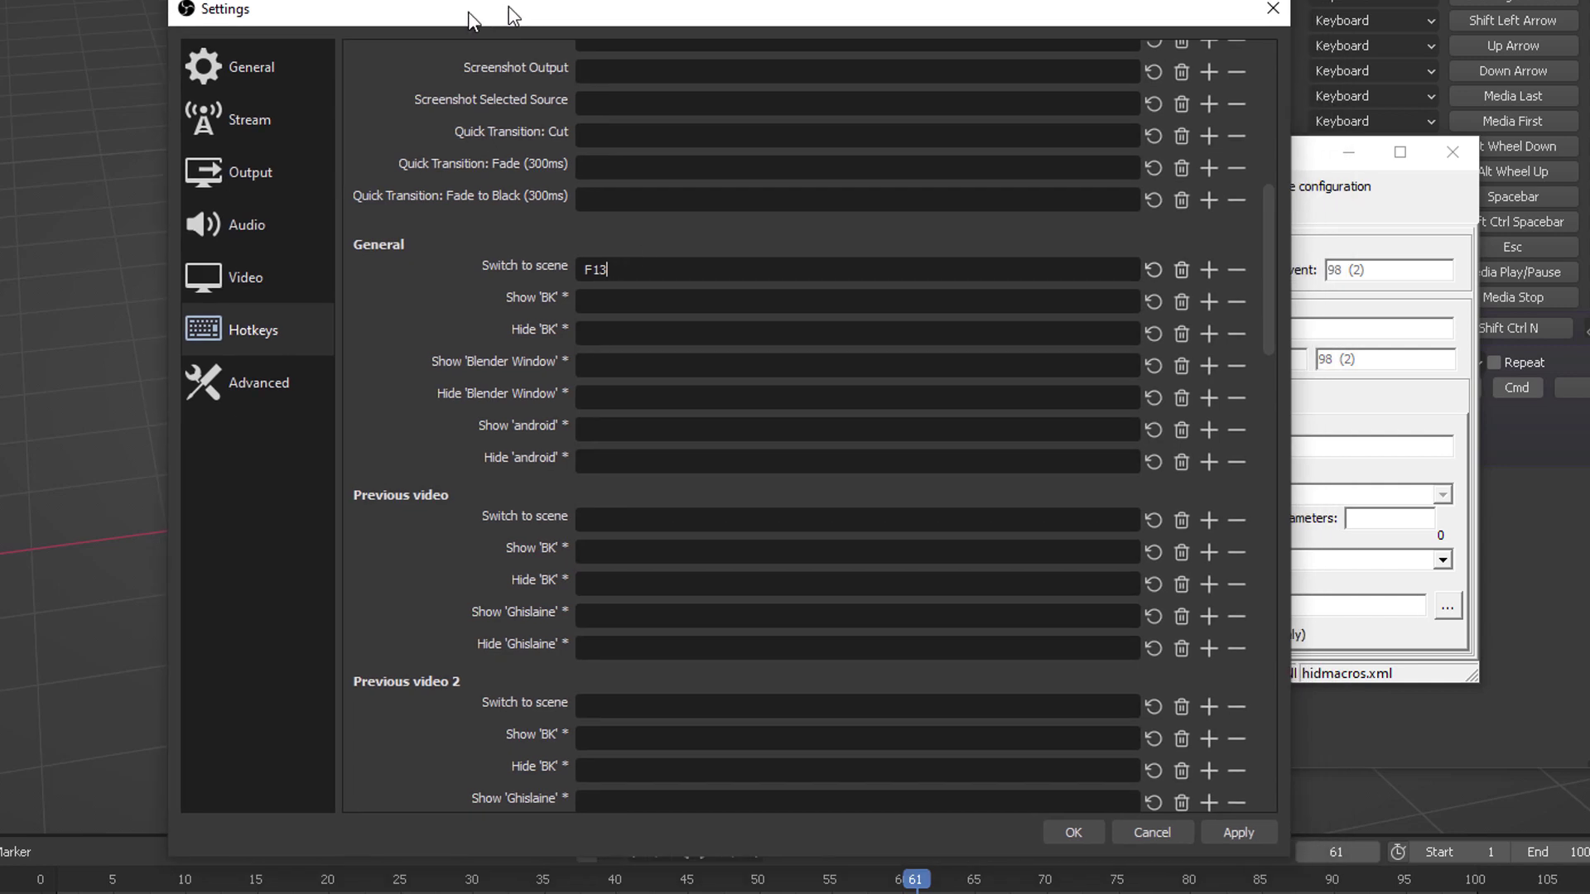
{"action": "left_click_drag", "start_coordinate": [549, 13], "coordinate": [541, 72]}
{"action": "left_click_drag", "start_coordinate": [574, 178], "coordinate": [549, 139]}
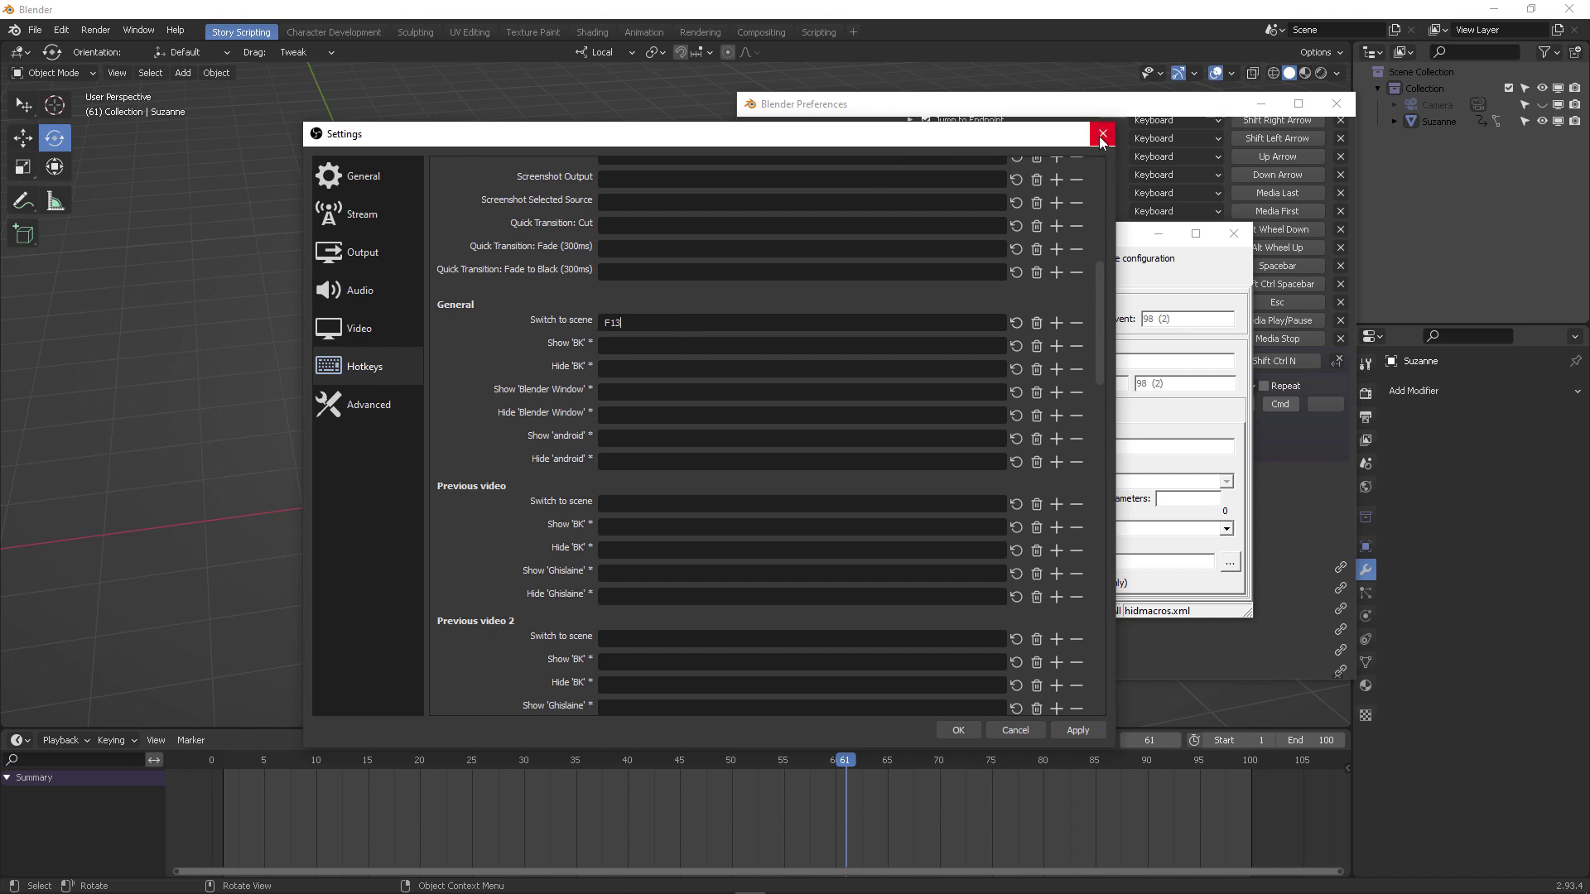
- Close the OBS Settings window, confirming the hotkey changes
{"action": "left_click", "coordinate": [1045, 326]}
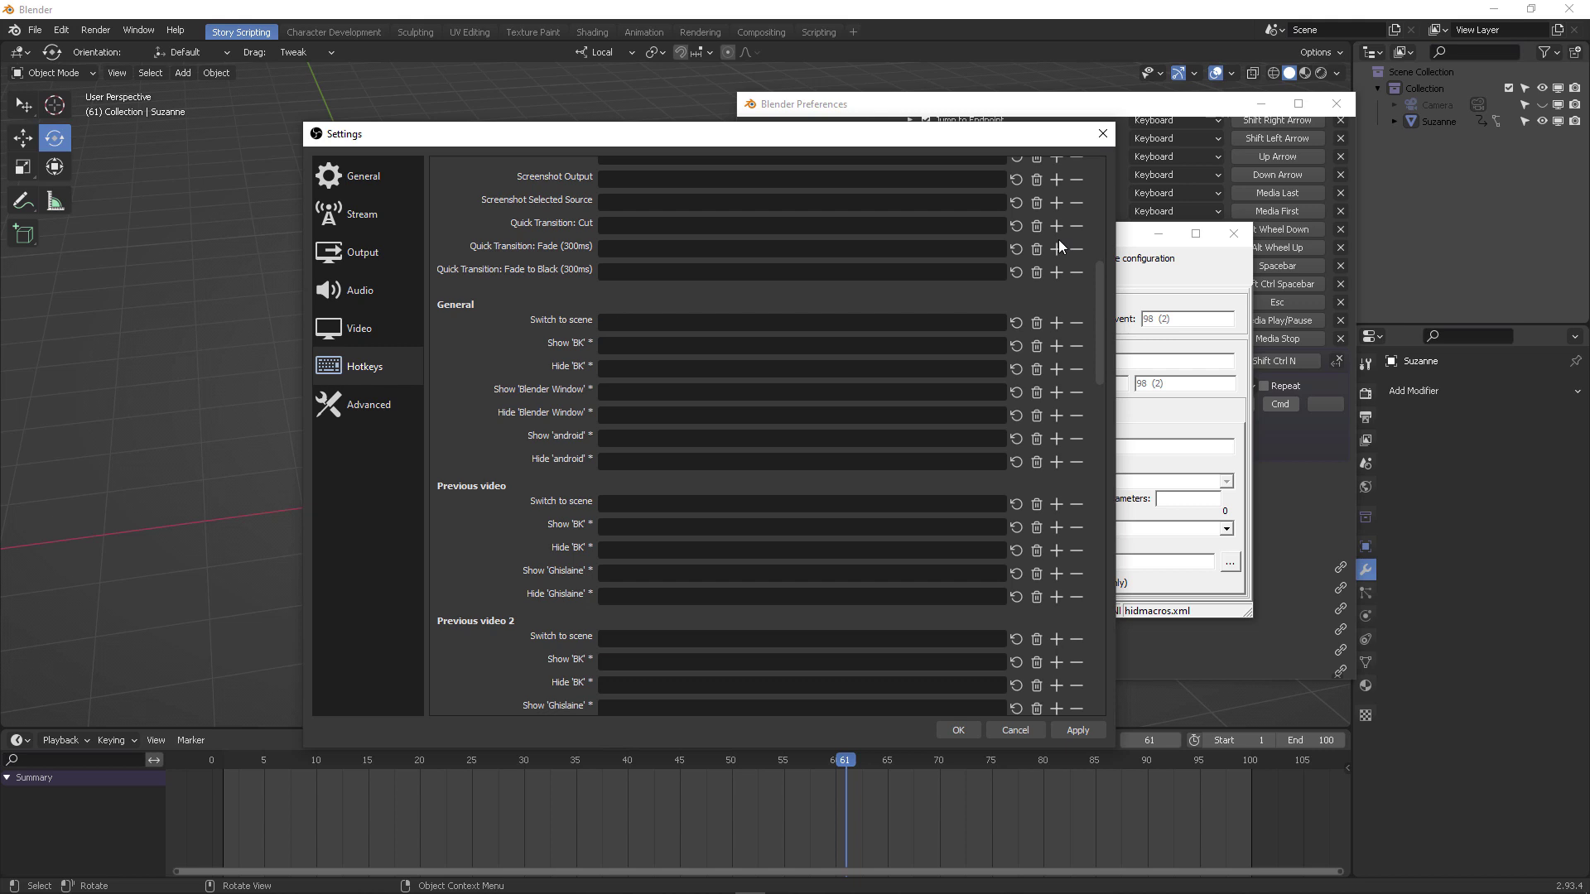
{"action": "left_click", "coordinate": [1104, 134]}
{"action": "left_click", "coordinate": [733, 465]}
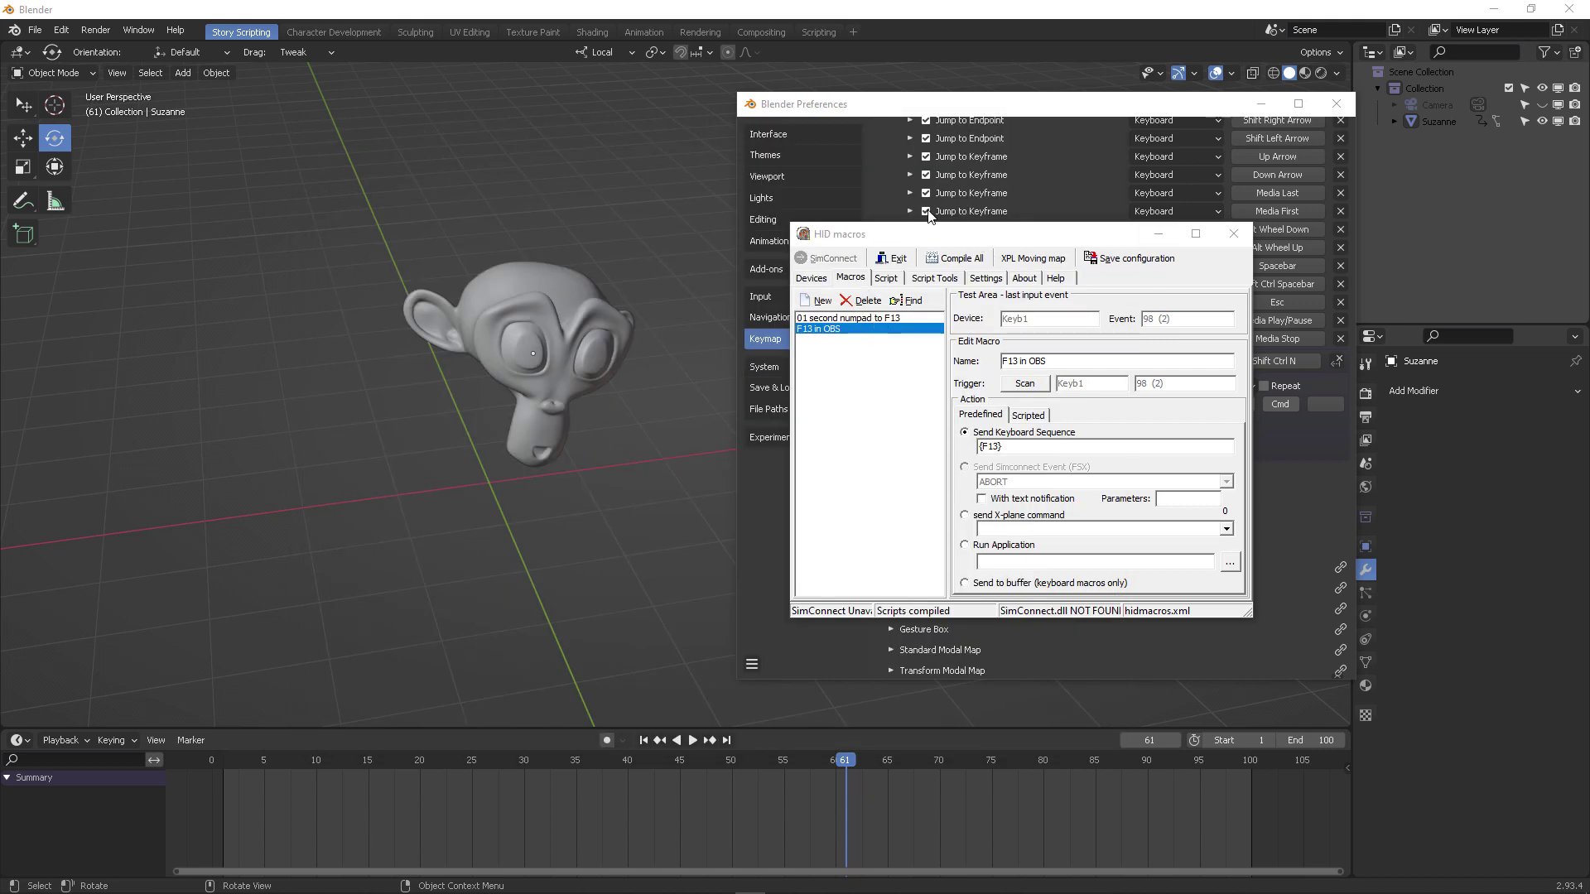
- Move the HID macros window aside and bring Blender's Keymap preferences to the front
{"action": "left_click_drag", "start_coordinate": [938, 237], "coordinate": [1112, 267]}
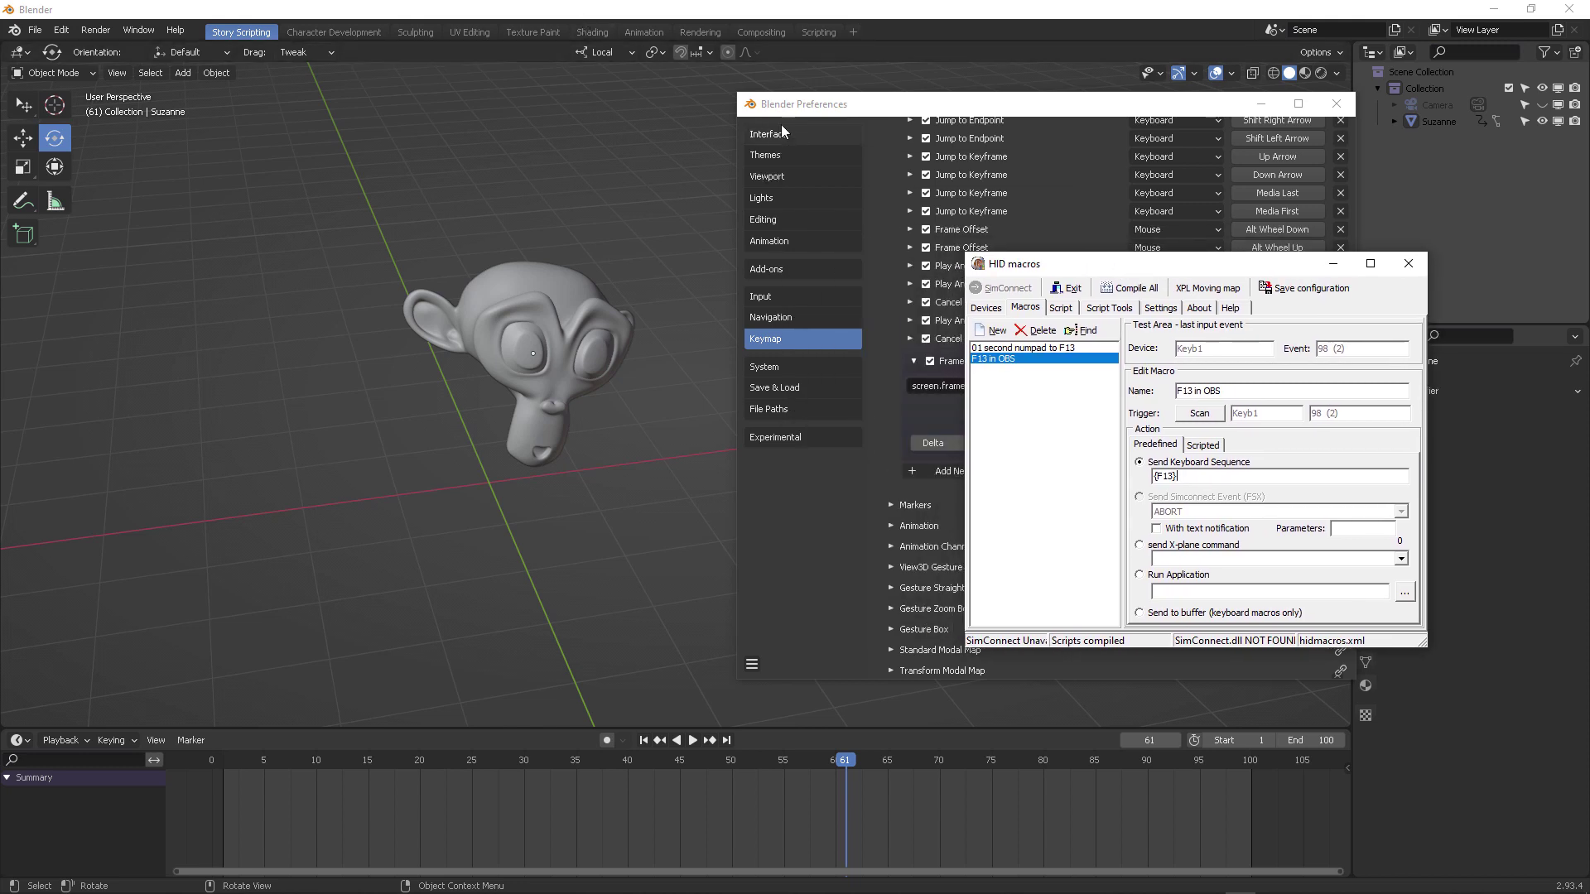
{"action": "left_click", "coordinate": [828, 115]}
{"action": "left_click_drag", "start_coordinate": [891, 110], "coordinate": [802, 101]}
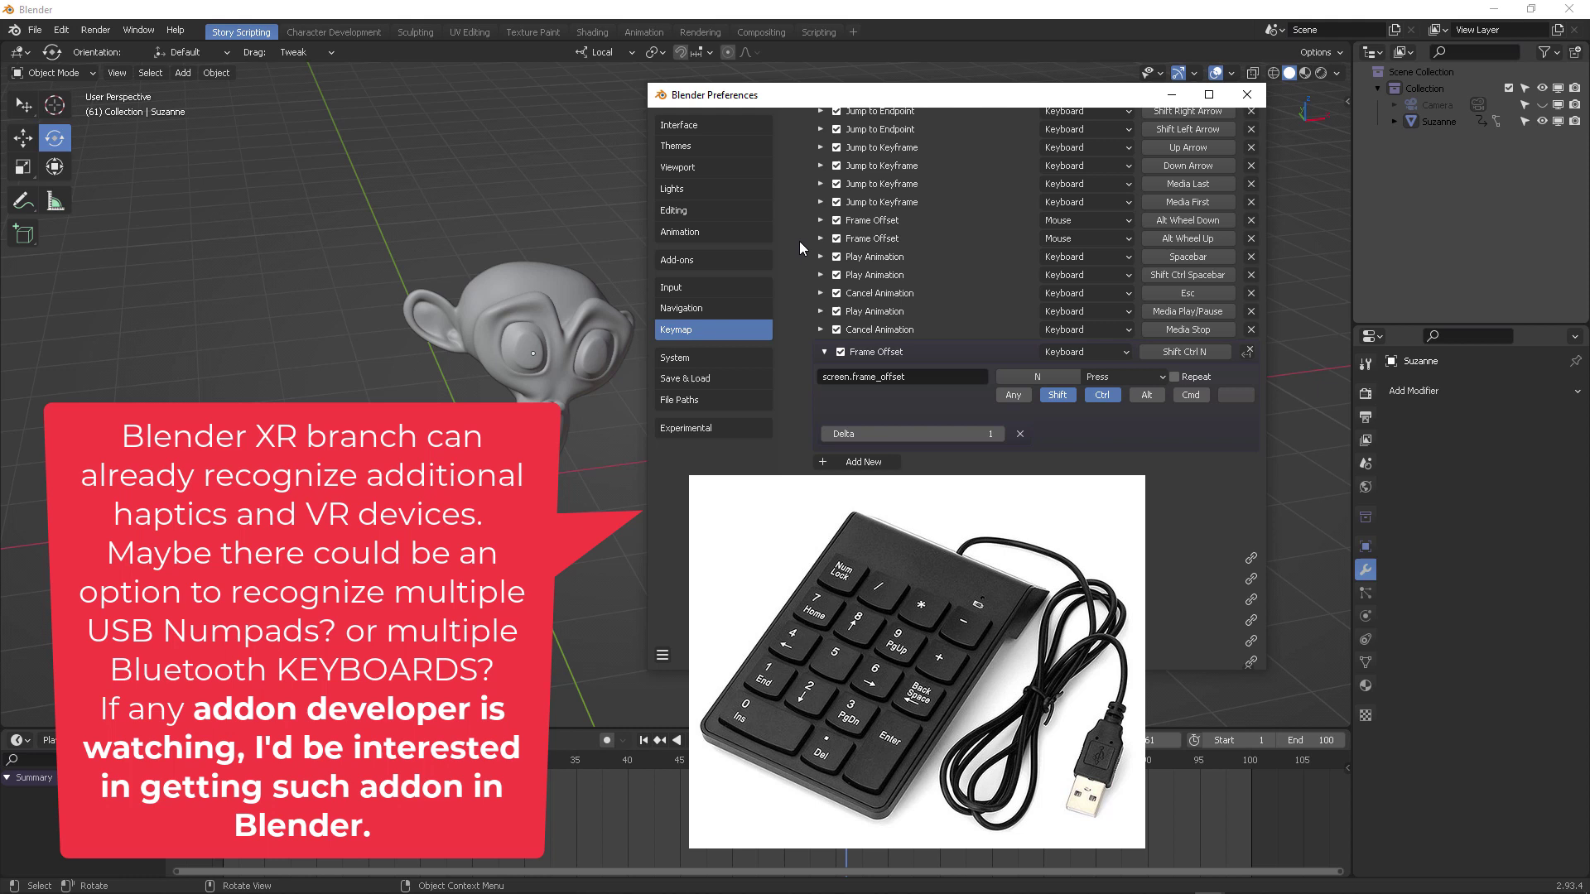
- Orbit the view around the monkey and move the Preferences window back to the right
{"action": "middle_click_drag", "start_coordinate": [497, 274], "coordinate": [548, 313]}
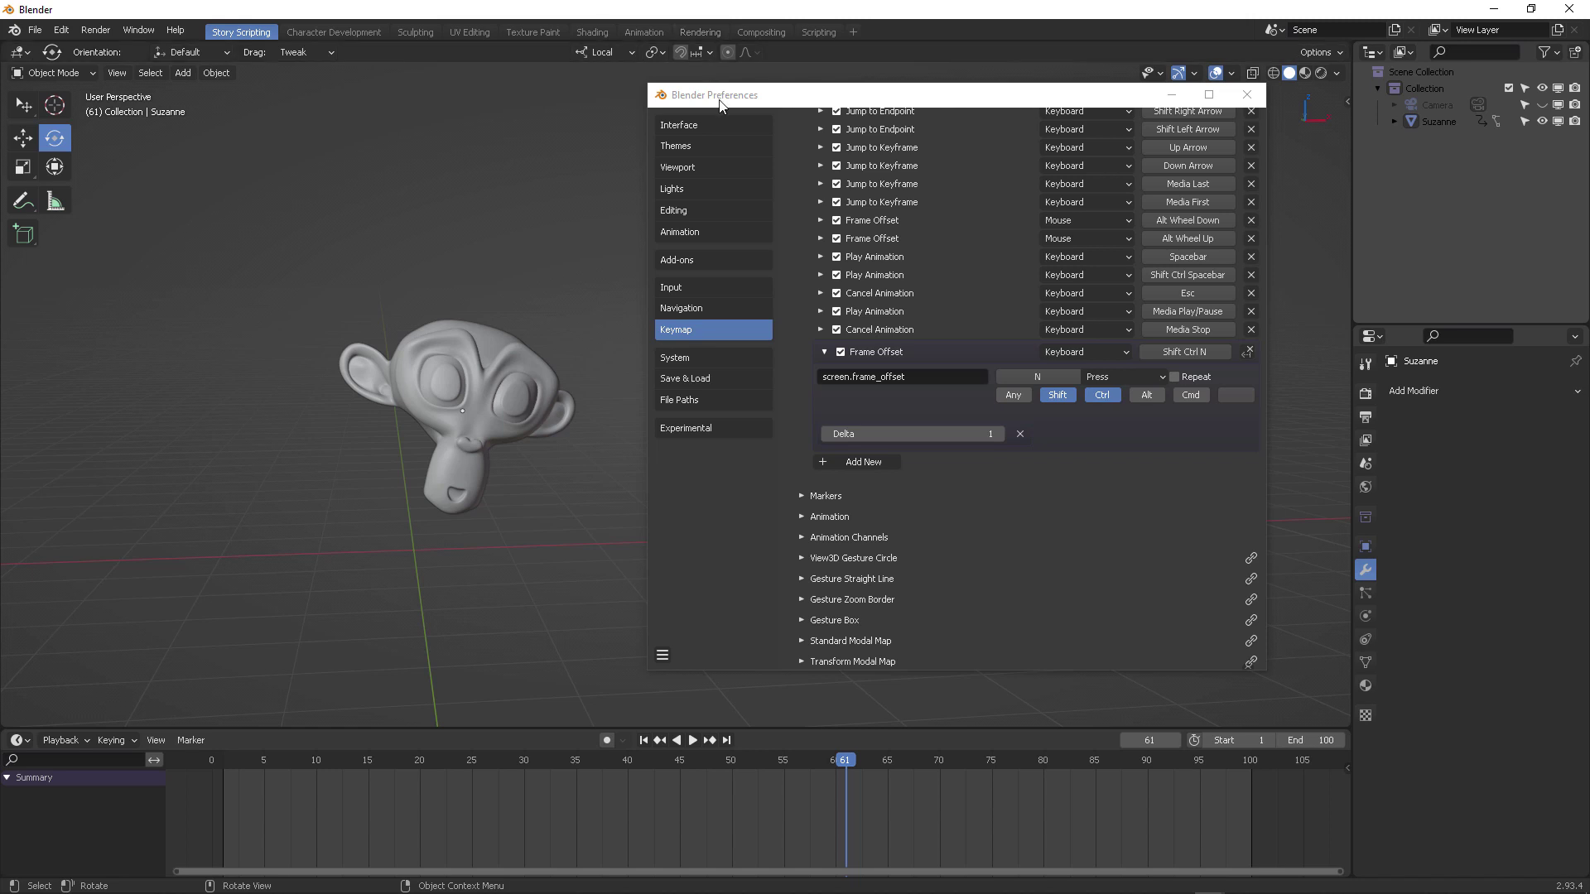
{"action": "left_click_drag", "start_coordinate": [719, 103], "coordinate": [797, 133]}
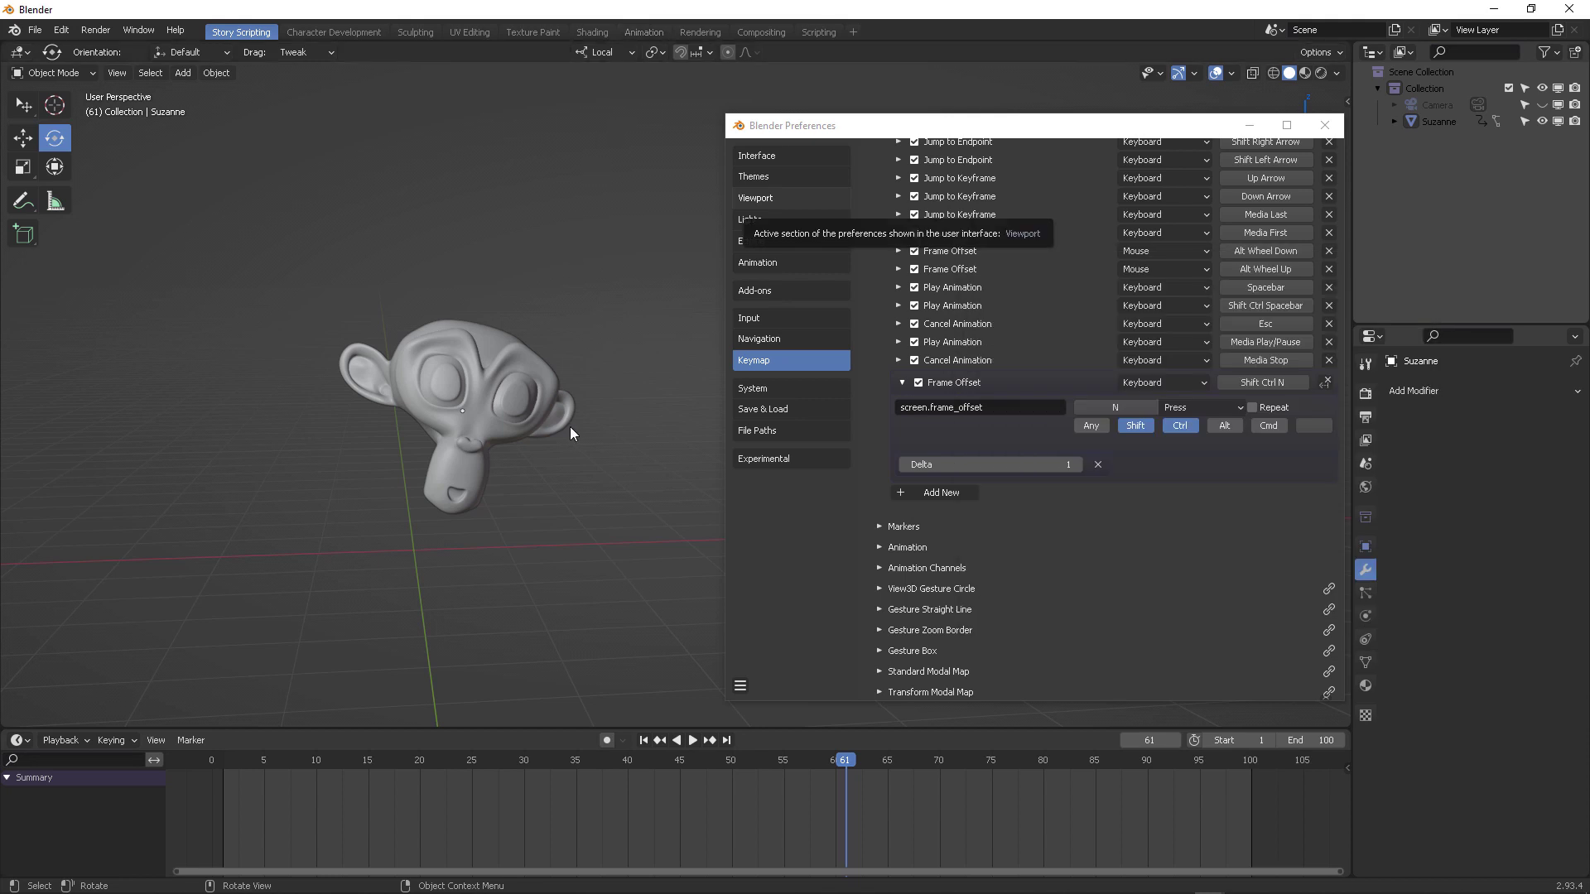
- In front view, step the playhead from frame 61 to 82 with repeated Ctrl+Shift+N
{"action": "key", "text": "KP_1"}
{"action": "key", "text": "ctrl+shift+n"}
{"action": "key", "text": "ctrl+shift+n"}
{"action": "key", "text": "ctrl+shift+n"}
{"action": "key", "text": "ctrl+shift+n"}
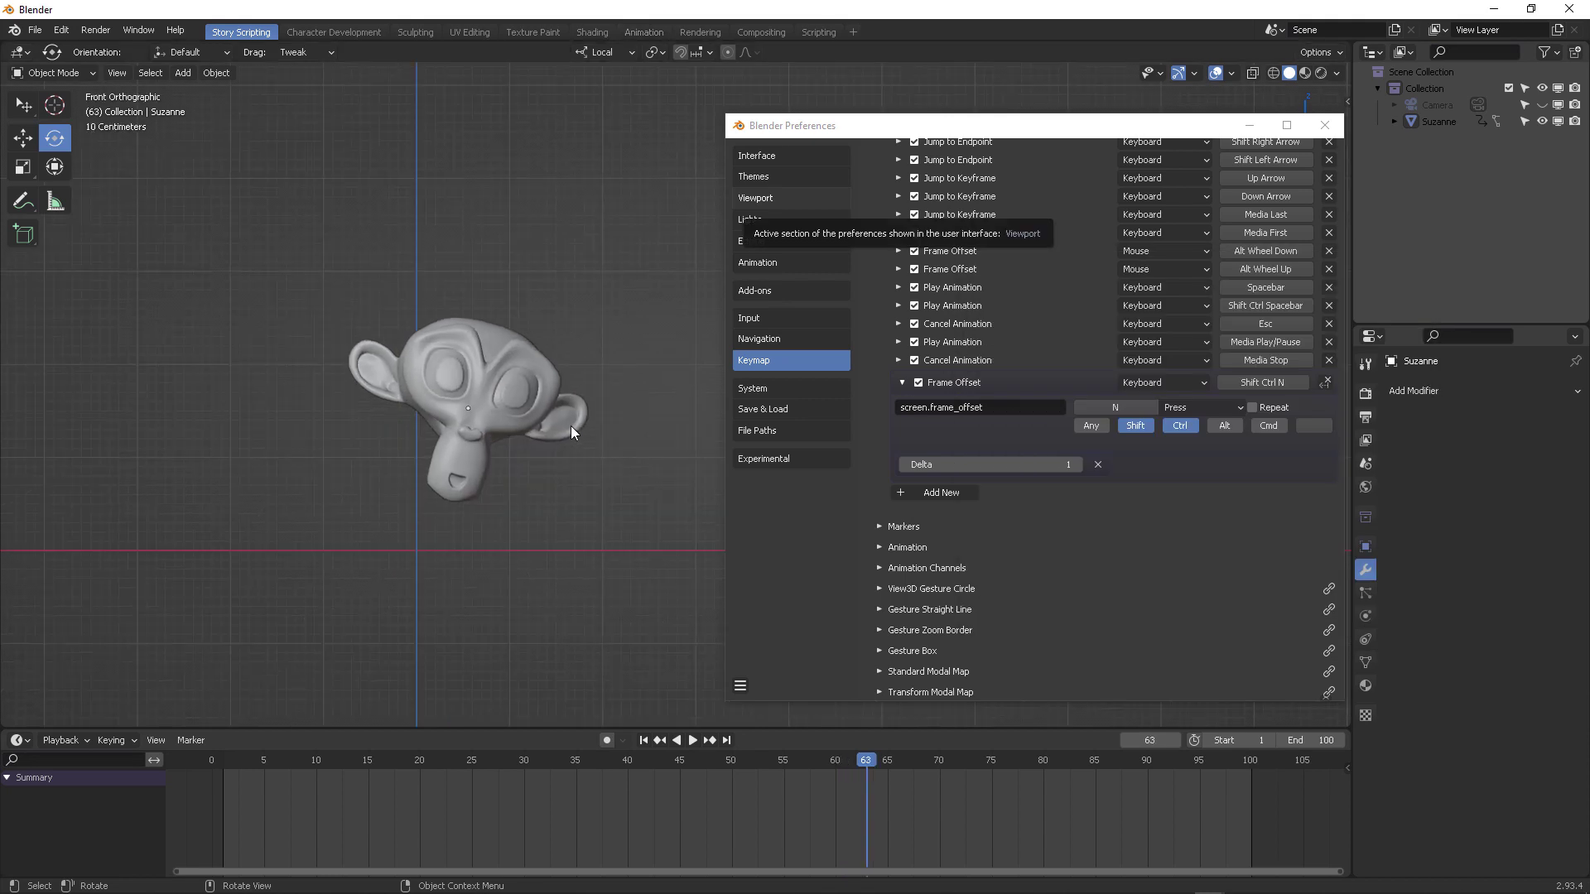
{"action": "key", "text": "ctrl+shift+n"}
{"action": "key", "text": "ctrl+shift+n"}
{"action": "key", "text": "ctrl+shift+n"}
{"action": "key", "text": "ctrl+shift+n"}
{"action": "key", "text": "ctrl+shift+n"}
{"action": "key", "text": "ctrl+shift+n"}
{"action": "key", "text": "ctrl+shift+n"}
{"action": "key", "text": "ctrl+shift+n"}
{"action": "key", "text": "ctrl+shift+n"}
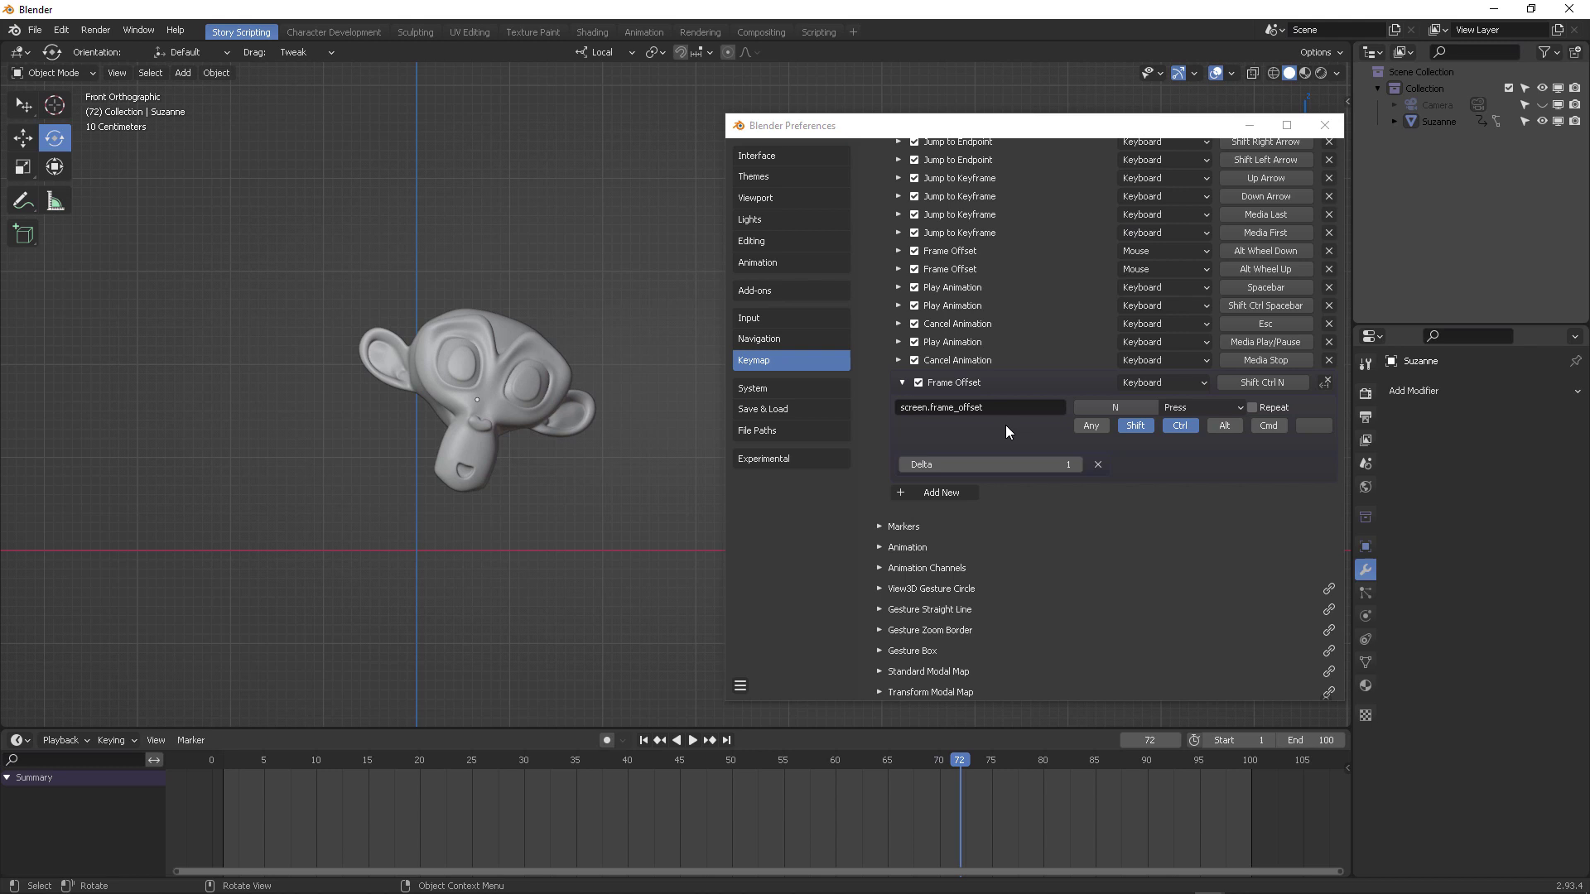
{"action": "key", "text": "ctrl+shift+n"}
{"action": "key", "text": "ctrl+shift+n"}
{"action": "key", "text": "ctrl+shift+n"}
{"action": "key", "text": "ctrl+shift+n"}
{"action": "mouse_move", "coordinate": [493, 296]}
{"action": "middle_mouse_down"}
{"action": "mouse_move", "coordinate": [520, 335]}
{"action": "mouse_move", "coordinate": [493, 325]}
{"action": "middle_mouse_up"}
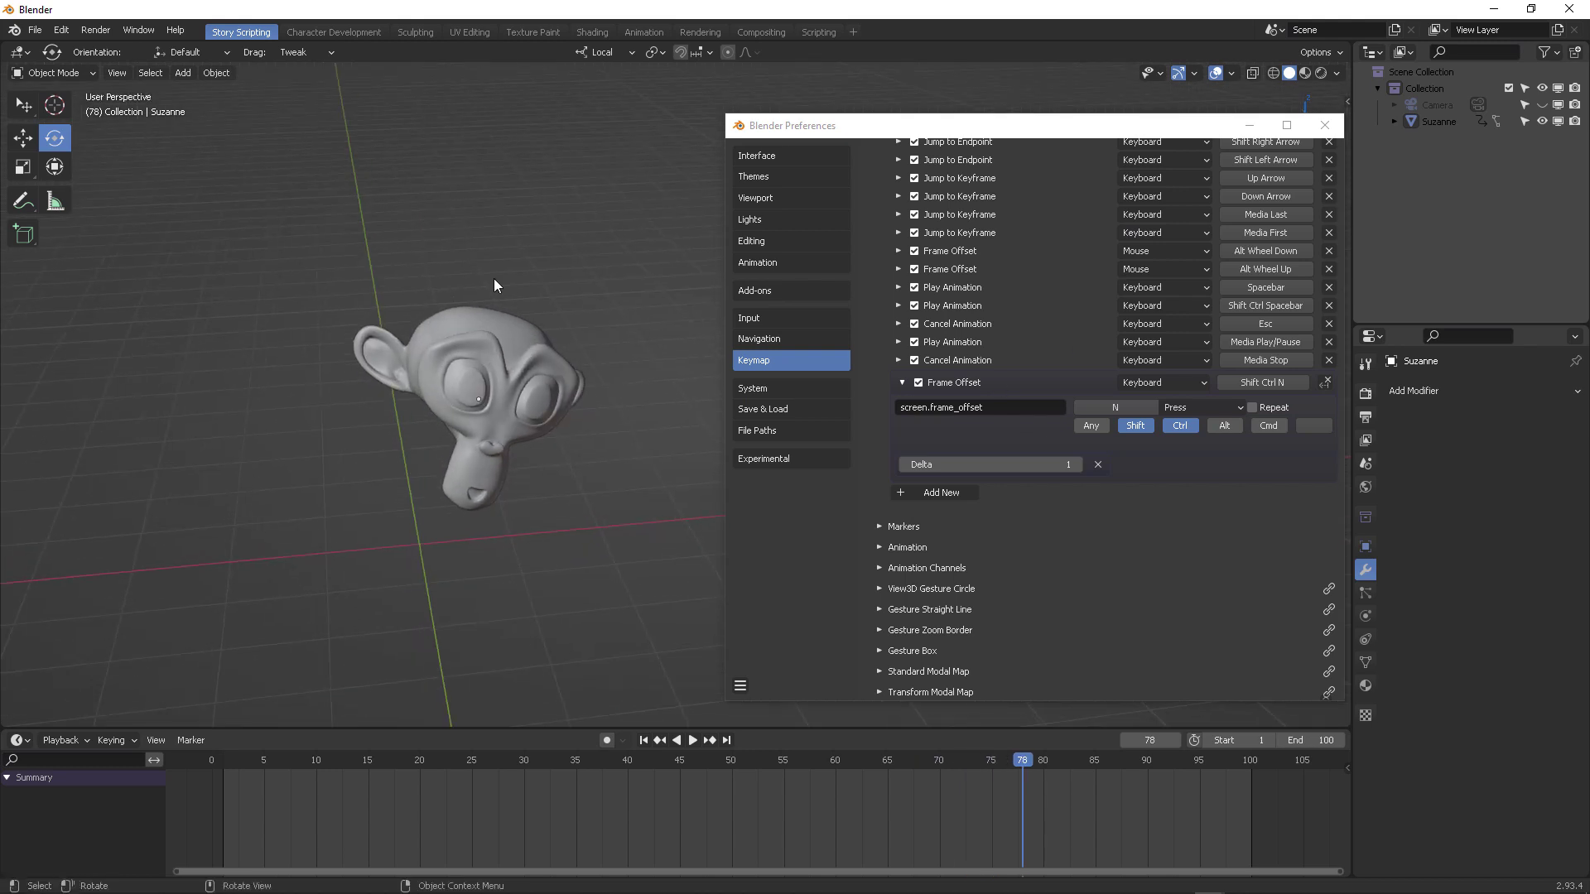
{"action": "key", "text": "KP_1"}
{"action": "key", "text": "ctrl+shift+n"}
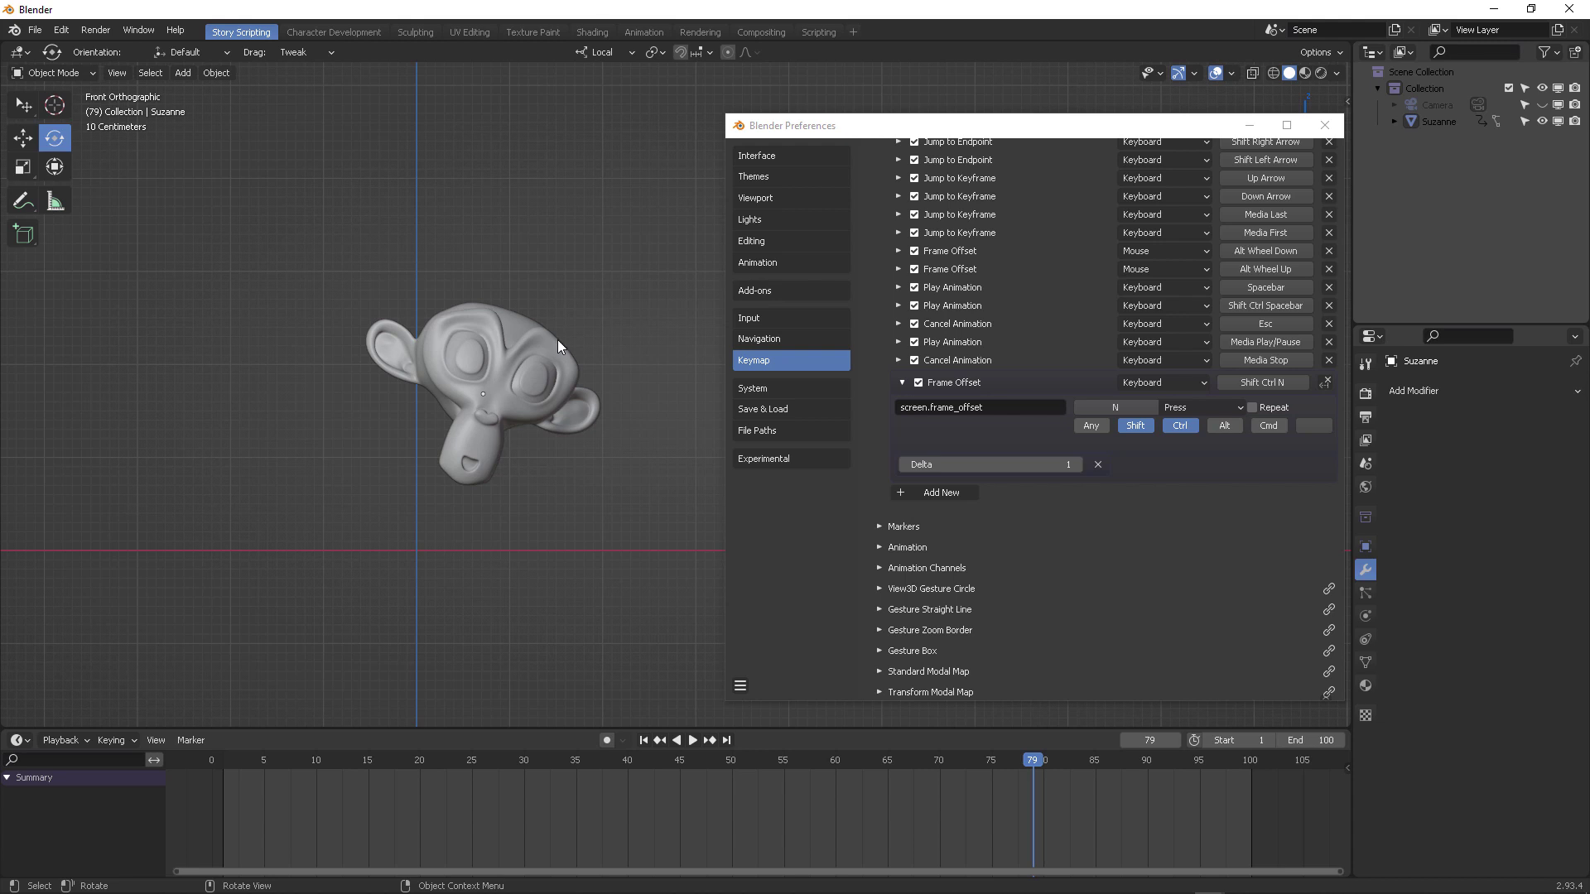
{"action": "key", "text": "ctrl+shift+n"}
{"action": "key", "text": "ctrl+shift+n"}
{"action": "key", "text": "ctrl+shift+n"}
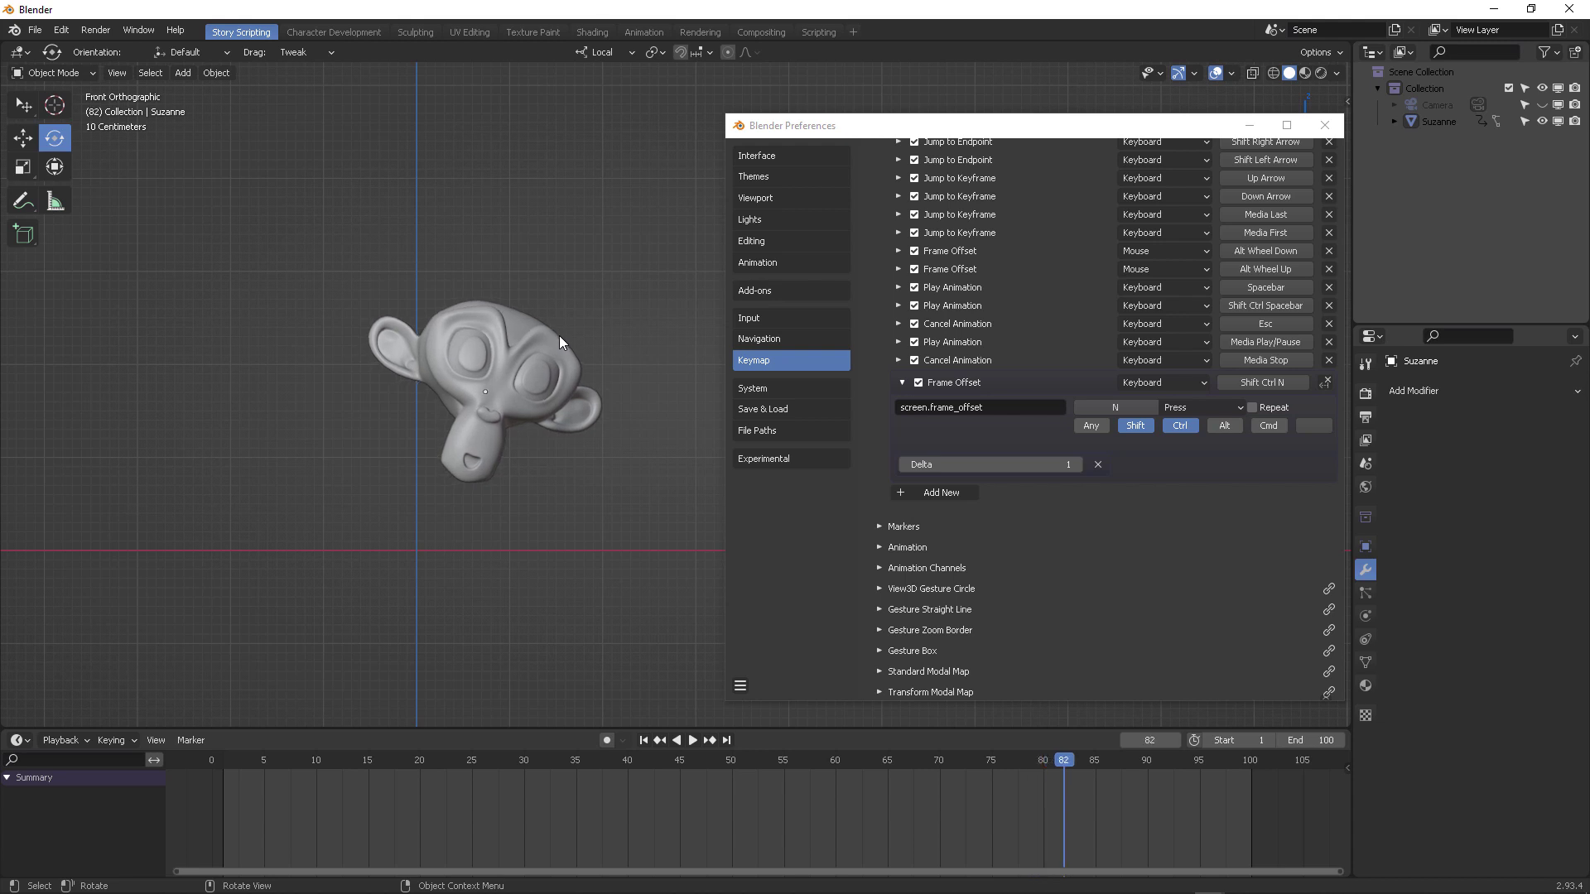